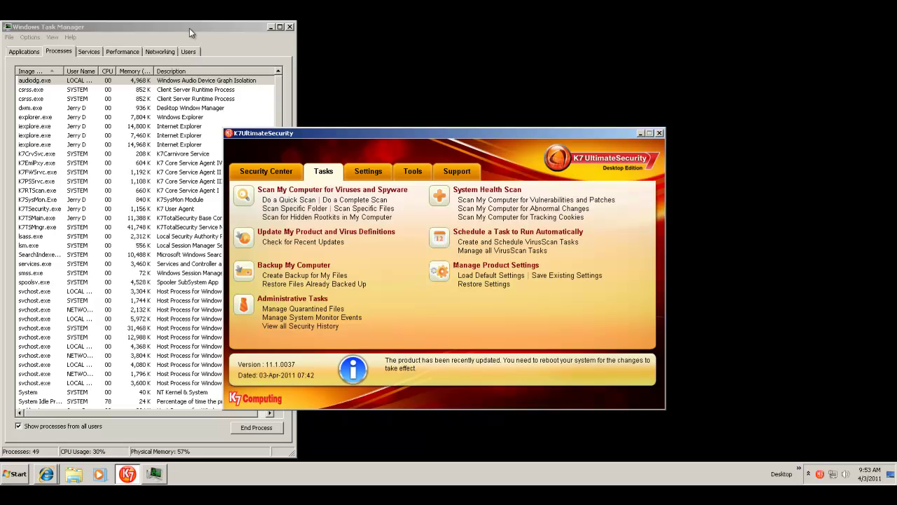
- View the running processes in Task Manager and return to the K7UltimateSecurity window
click(210, 26)
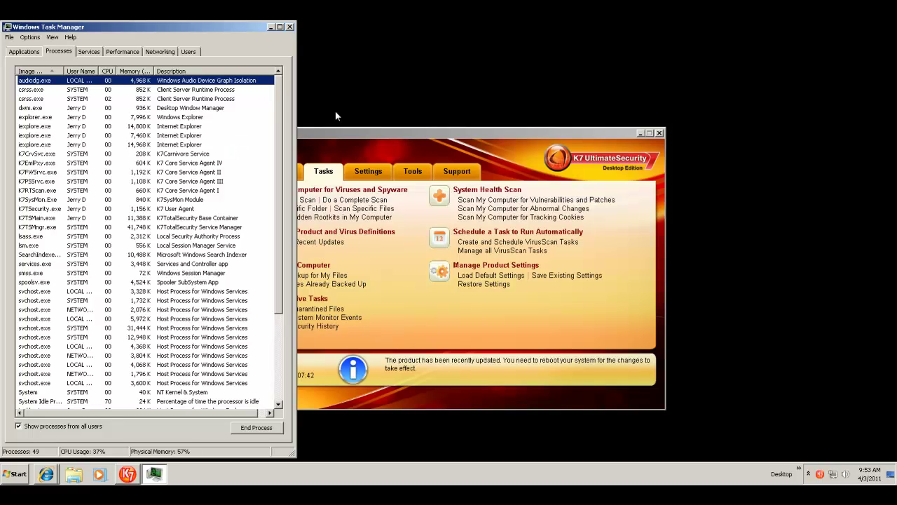
click(417, 138)
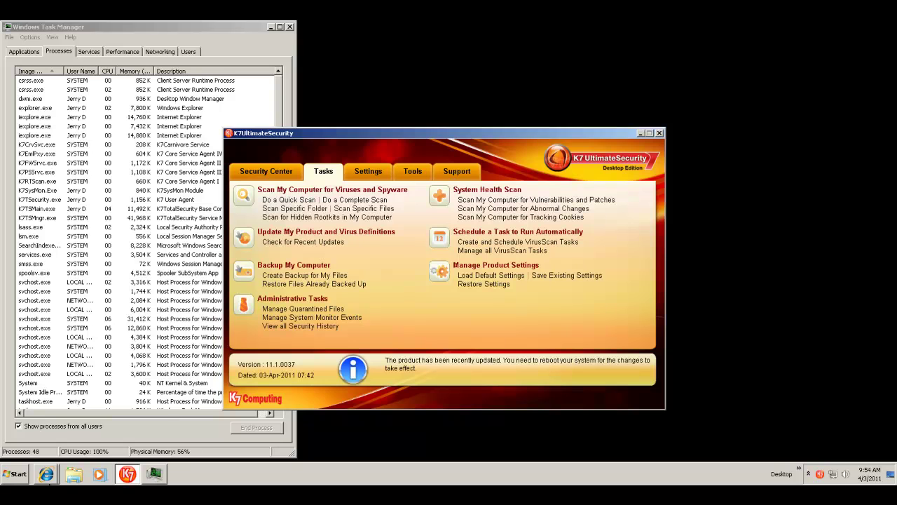
- Switch to Internet Explorer with the Malware Domain List and Google windows showing, and put the K7UltimateSecurity window out of the way
mouse_move(46, 478)
click(68, 448)
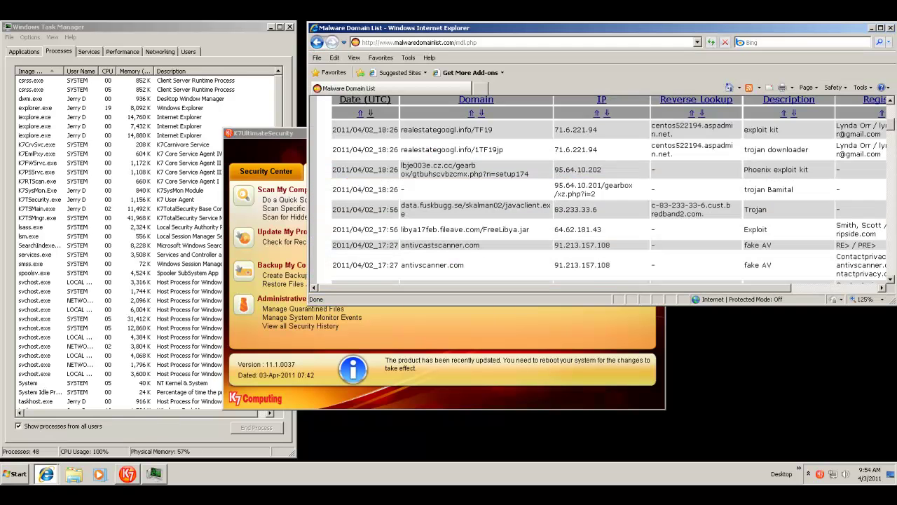
click(65, 439)
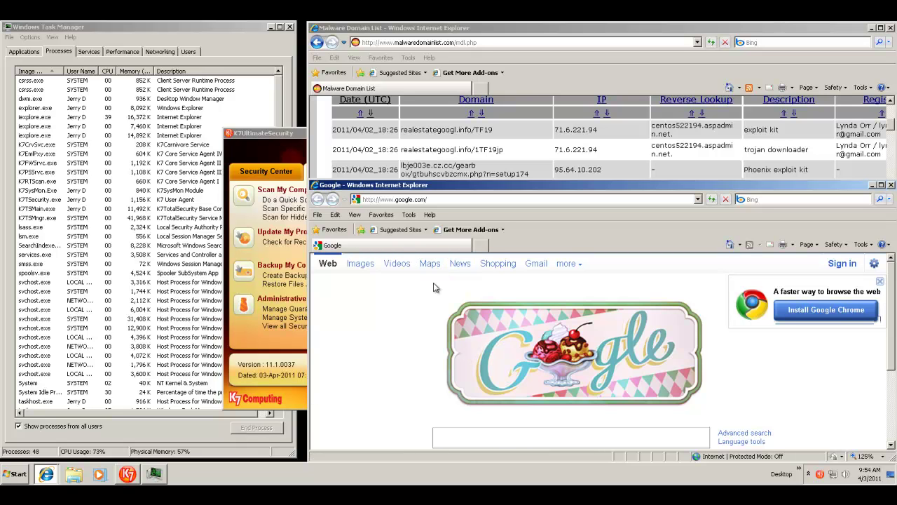
click(523, 52)
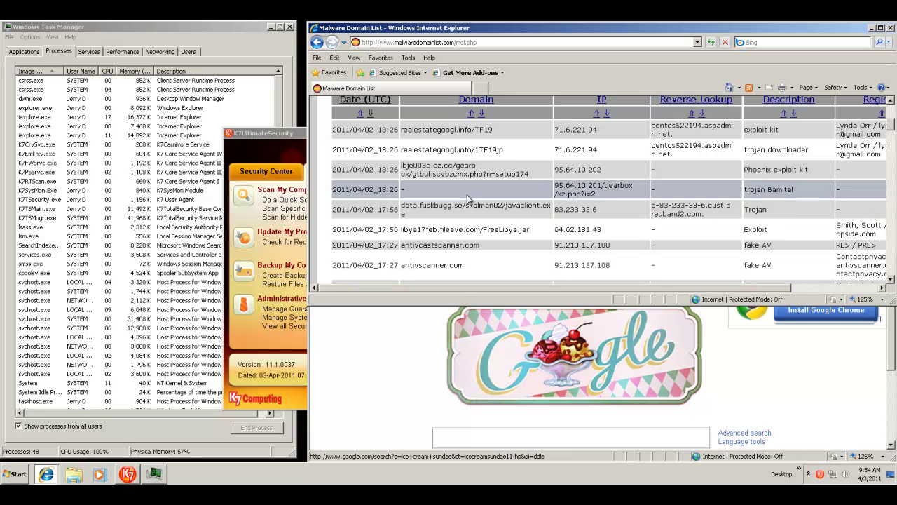
scroll(470, 200, up, 3)
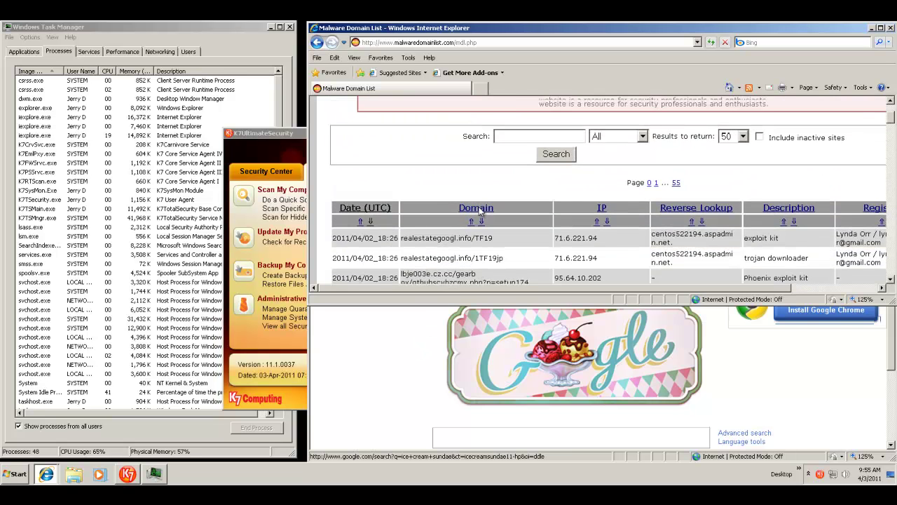
scroll(480, 211, up, 2)
scroll(435, 207, down, 3)
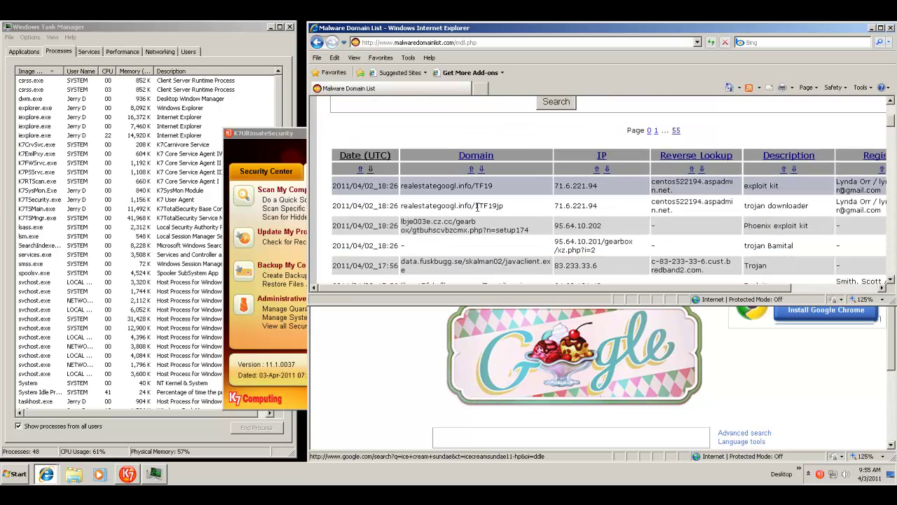
scroll(539, 197, down, 2)
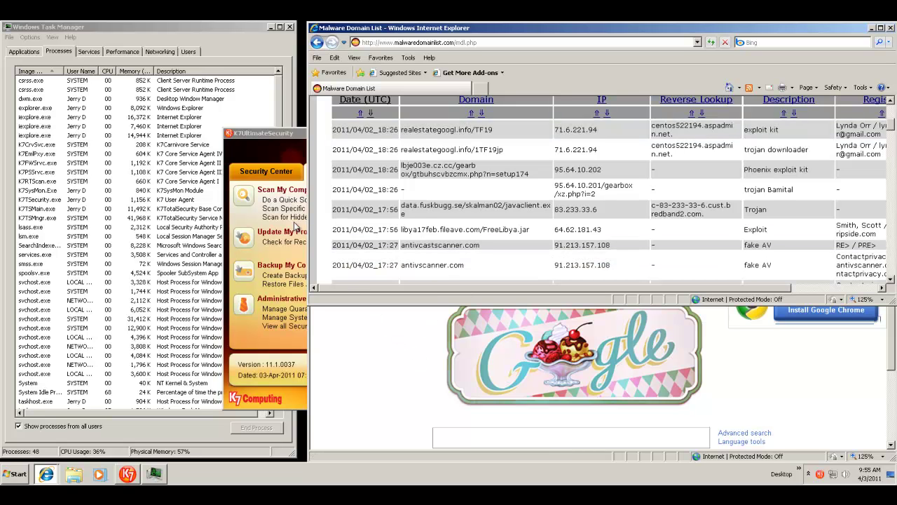
click(286, 132)
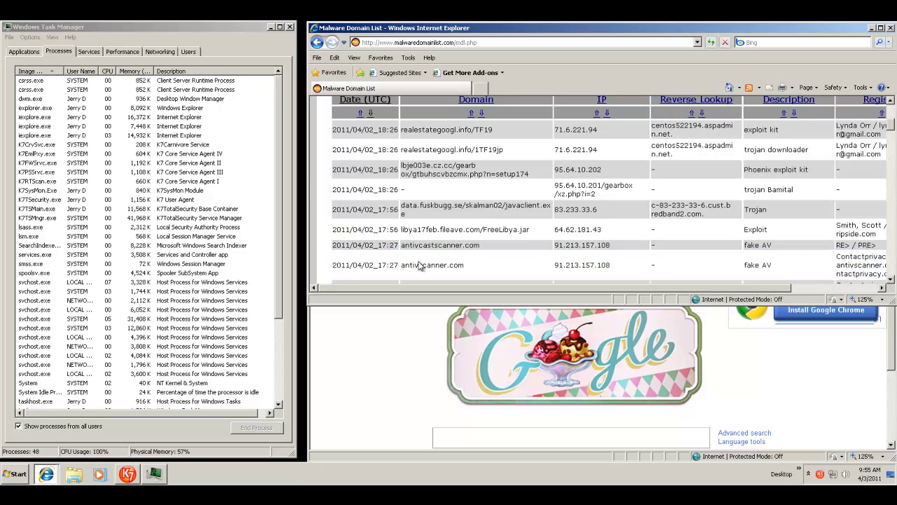
- Copy the exploit kit address realestategoogl.info/TF19 from the Malware Domain List
click(397, 366)
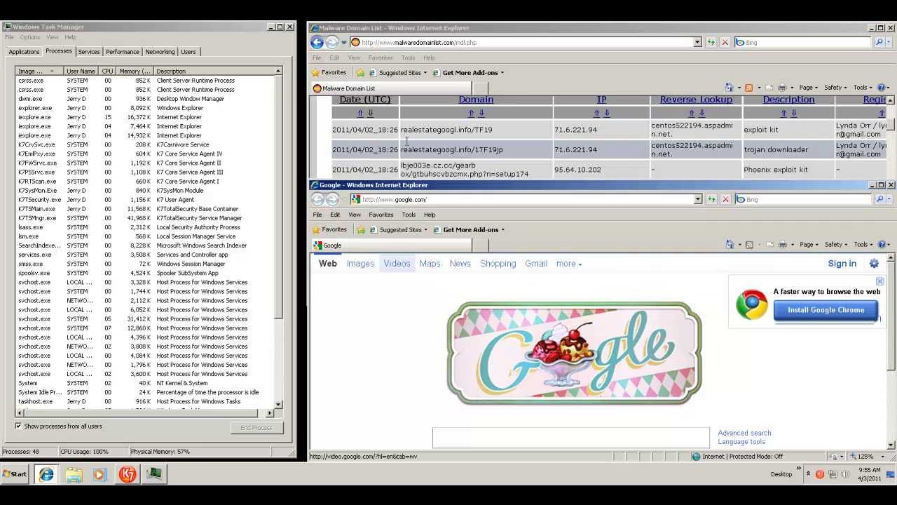
click(475, 130)
triple_click(479, 129)
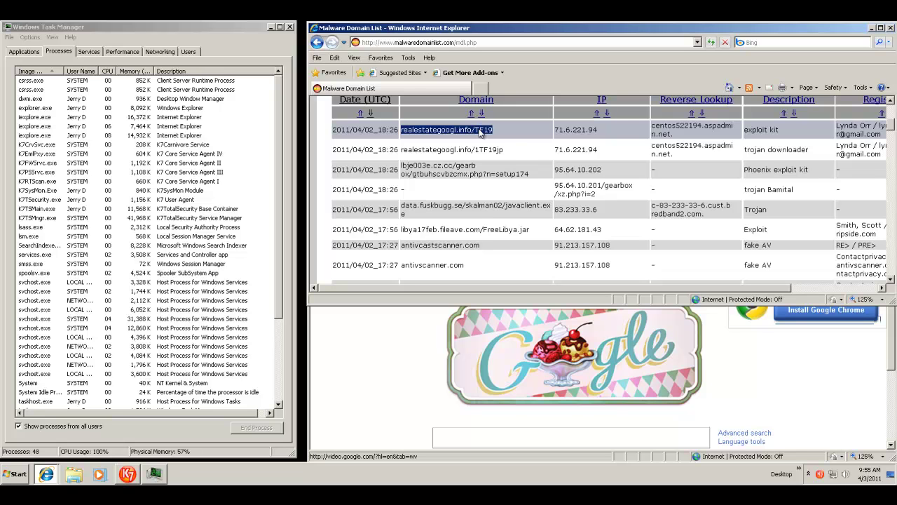
right_click(485, 136)
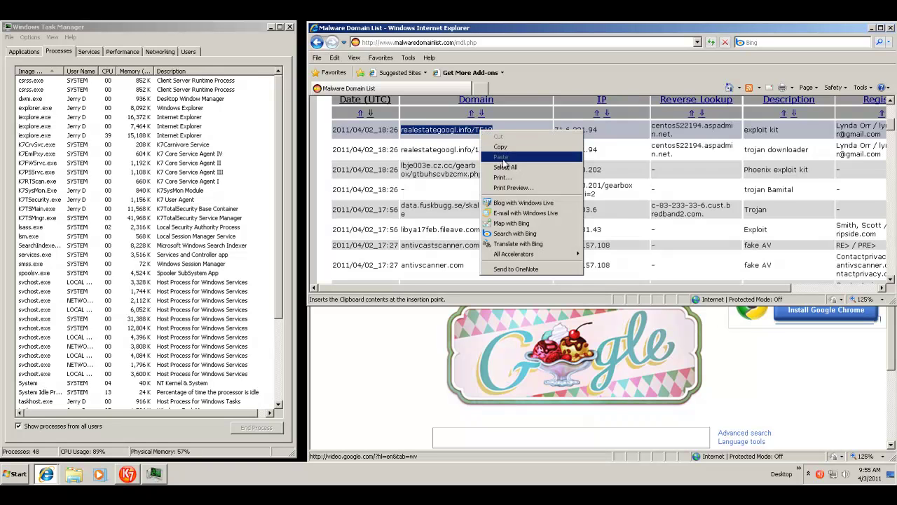
click(501, 147)
- Load the copied address realestategoogl.info/TF19 in the Google browser window
click(439, 357)
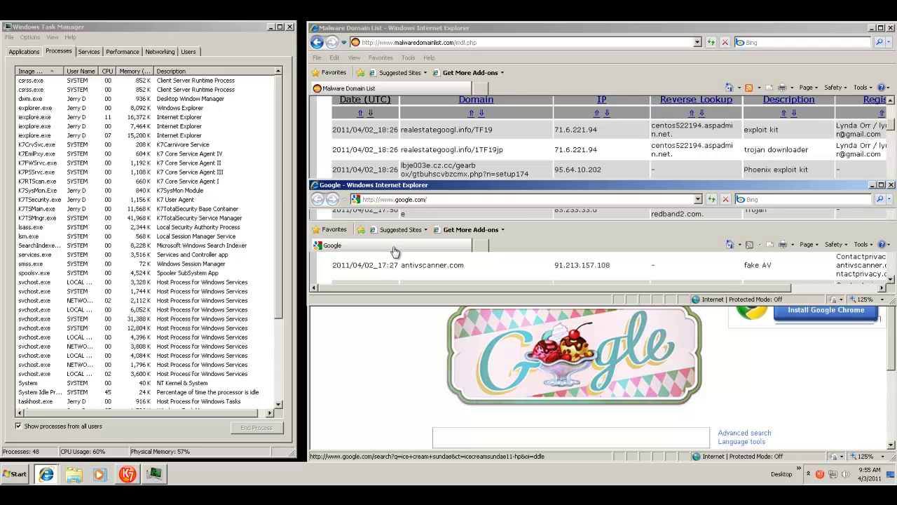
click(463, 200)
right_click(463, 200)
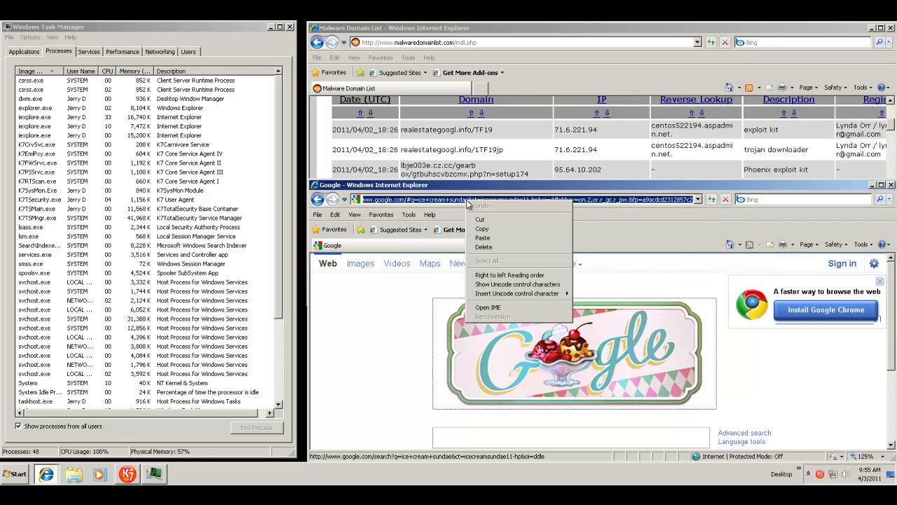
click(493, 238)
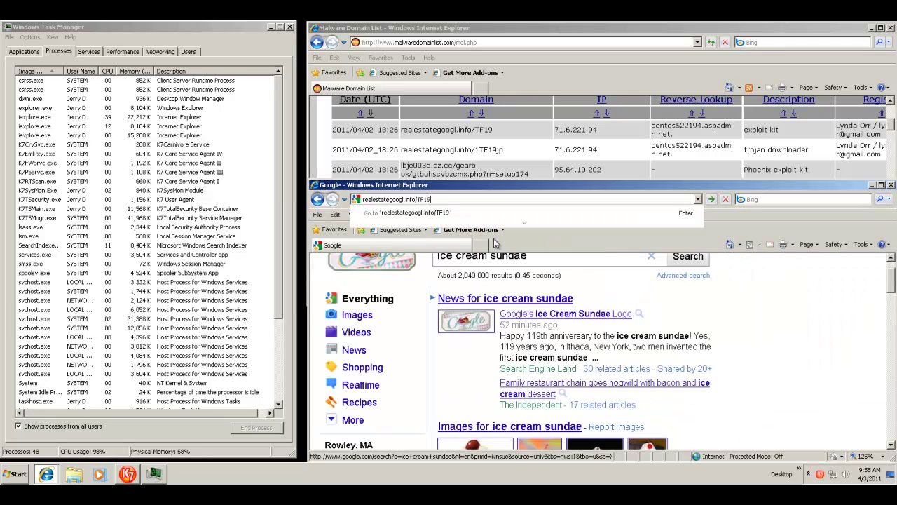
key(Return)
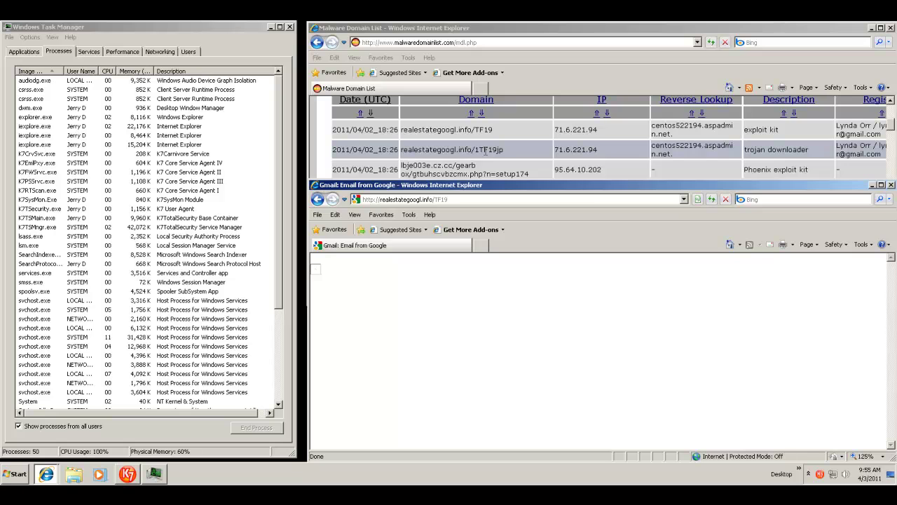
- Copy the Phoenix exploit kit address lbje003e.cz.cc/gearbox/gtbuhscvbzcmx.php?n=setup174 from the Malware Domain List
click(492, 161)
scroll(496, 138, down, 1)
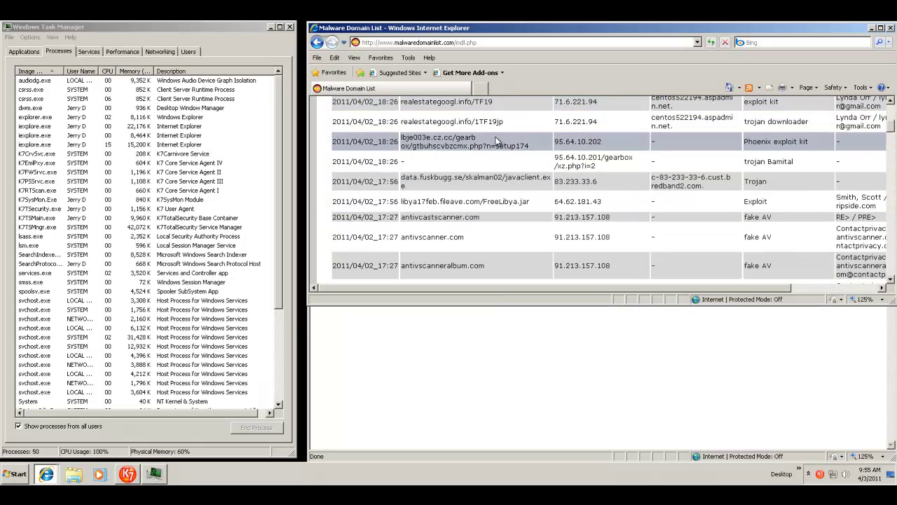
triple_click(463, 140)
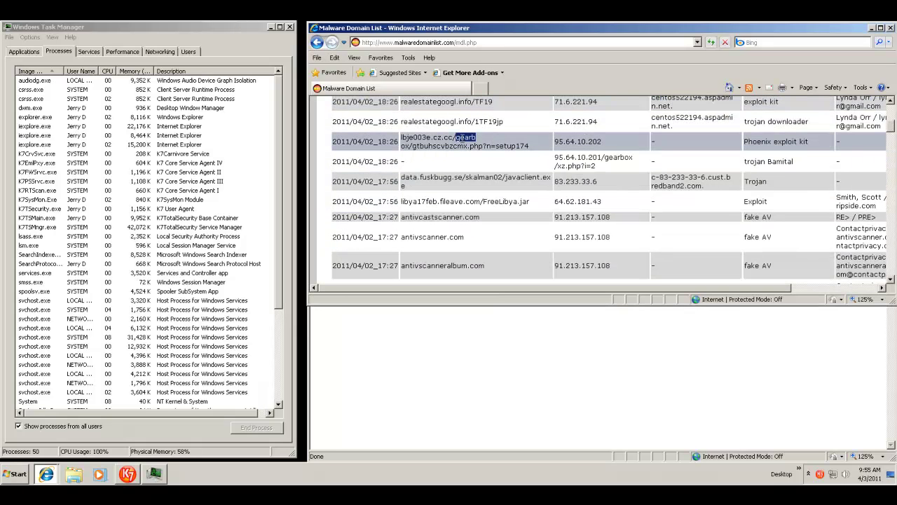
right_click(481, 154)
click(500, 159)
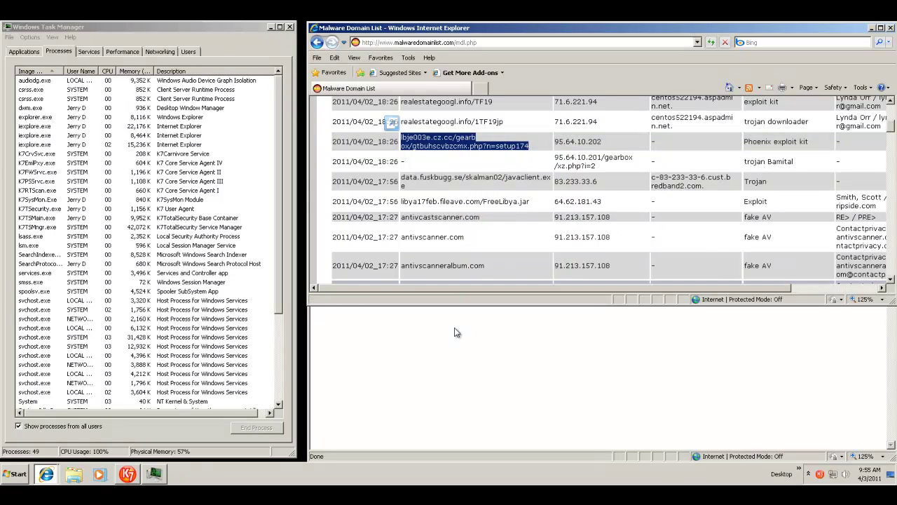
- Load the copied Phoenix exploit kit address in the second browser window in place of the TF19 page
click(450, 342)
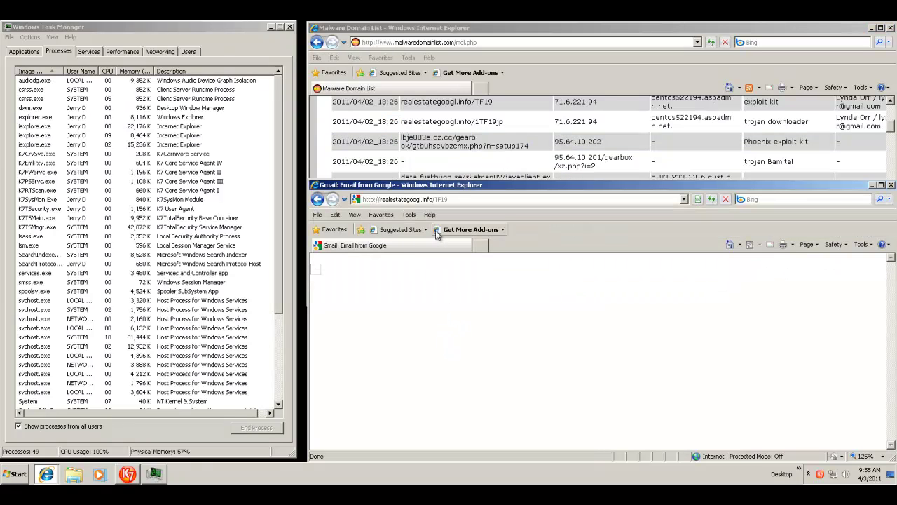
click(434, 200)
right_click(446, 203)
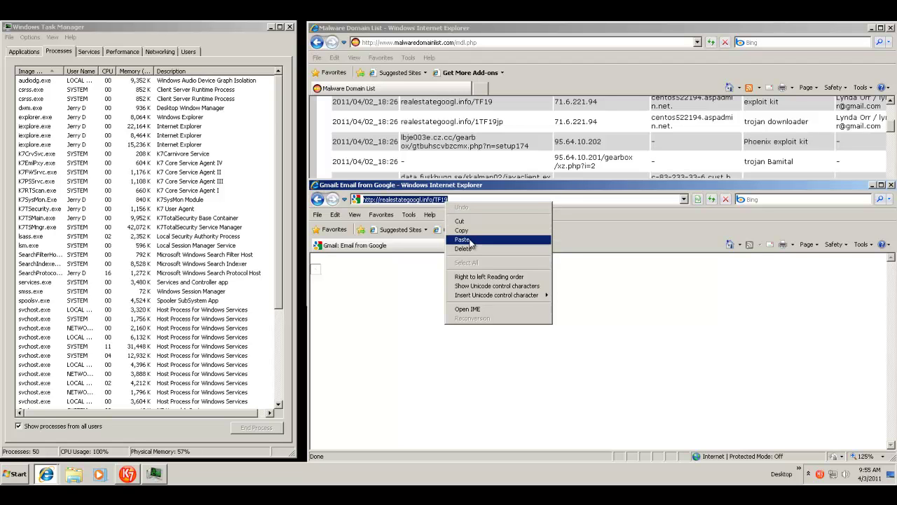
click(469, 239)
key(Return)
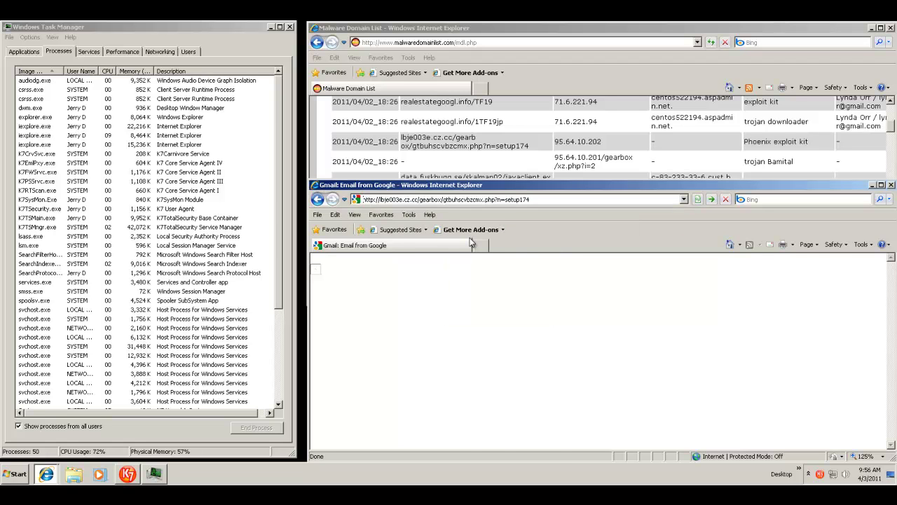
- Copy the trojan address data.fuskbugg.se/skalman02/javaclient.exe from the Malware Domain List
click(491, 166)
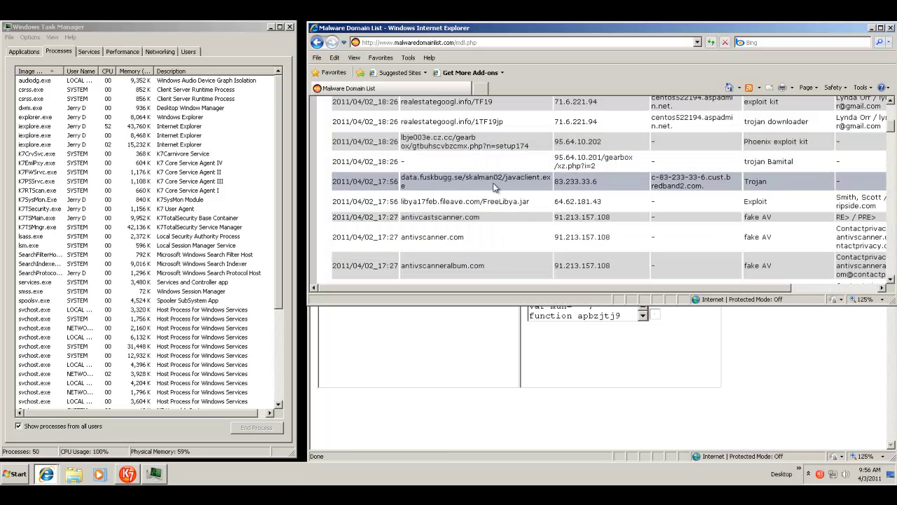
triple_click(499, 180)
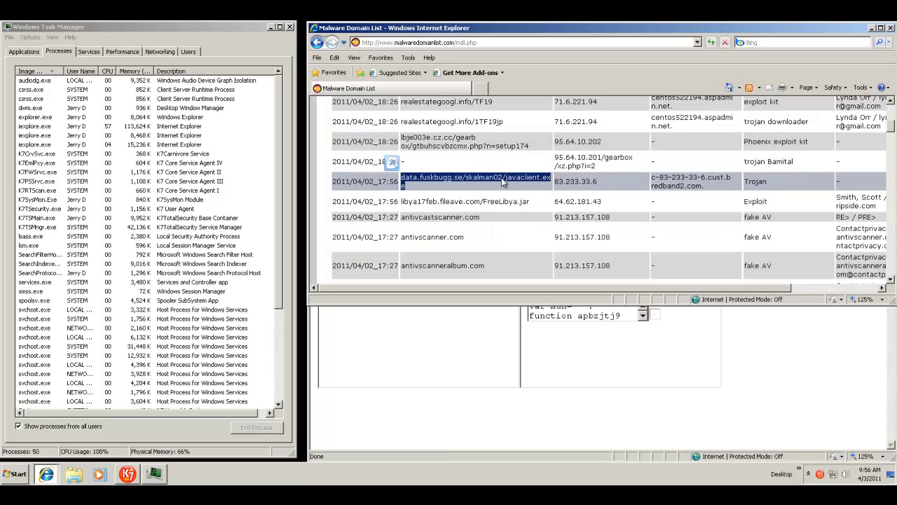
right_click(504, 179)
click(525, 192)
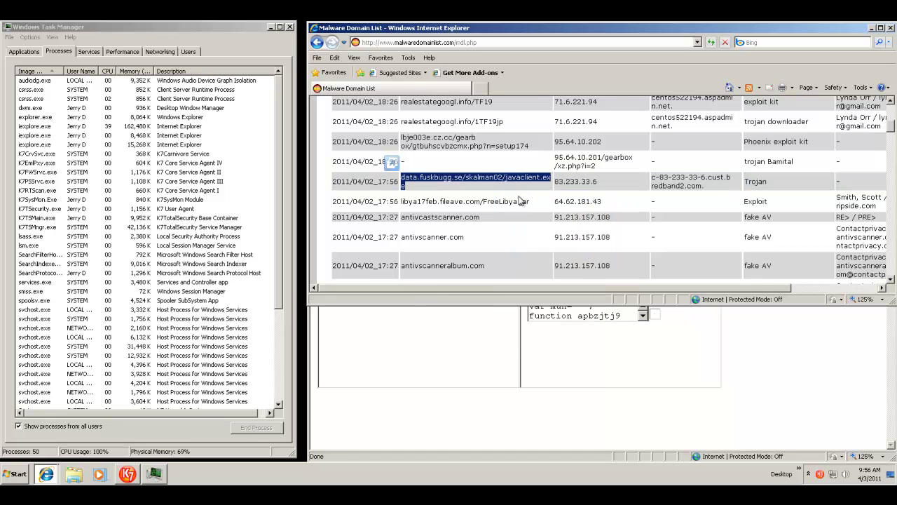
- Load the copied javaclient.exe address in the second browser window and run the file directly from the download prompt
click(425, 321)
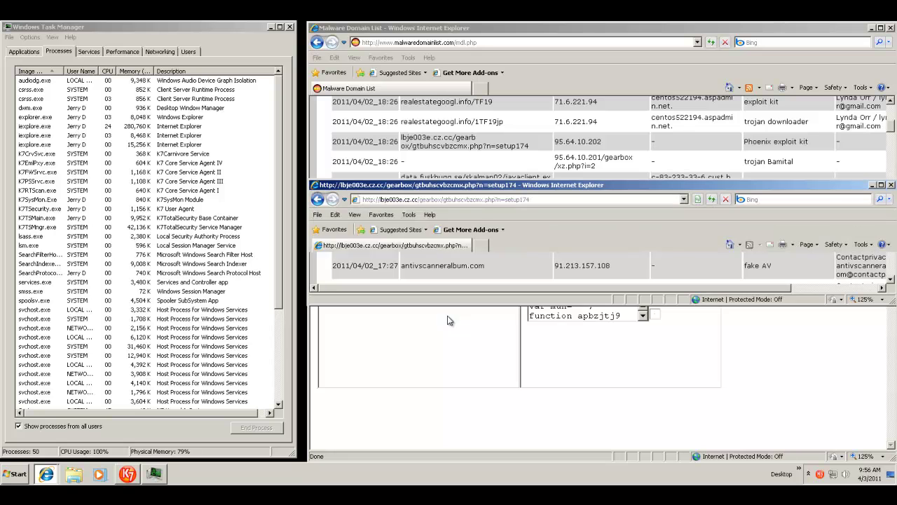
click(480, 201)
right_click(510, 200)
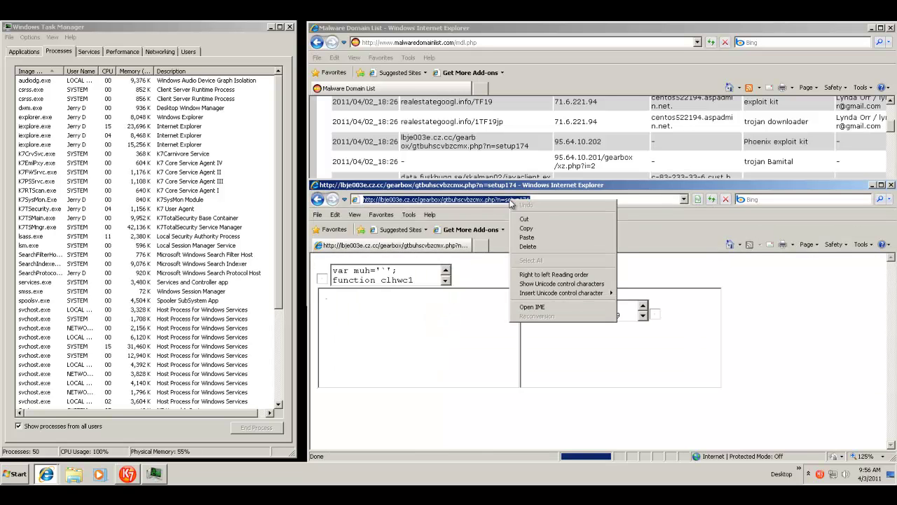
click(529, 239)
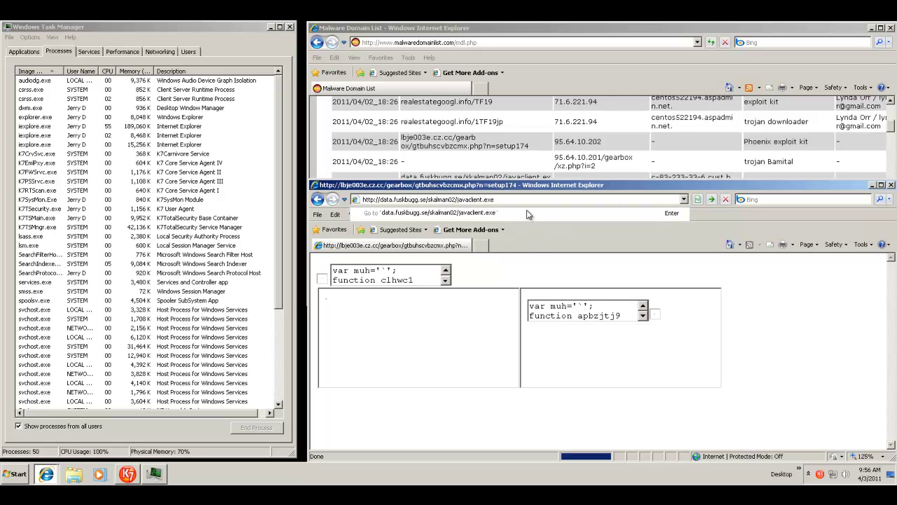
click(527, 211)
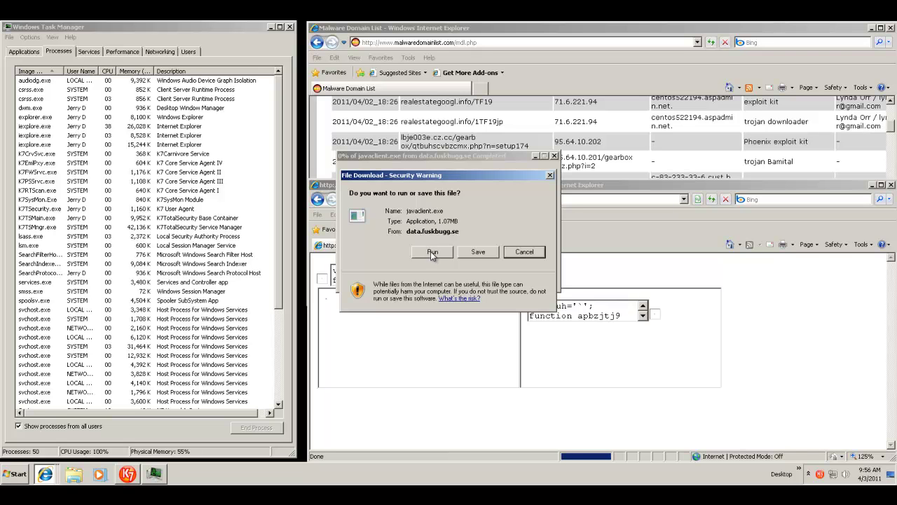
click(433, 253)
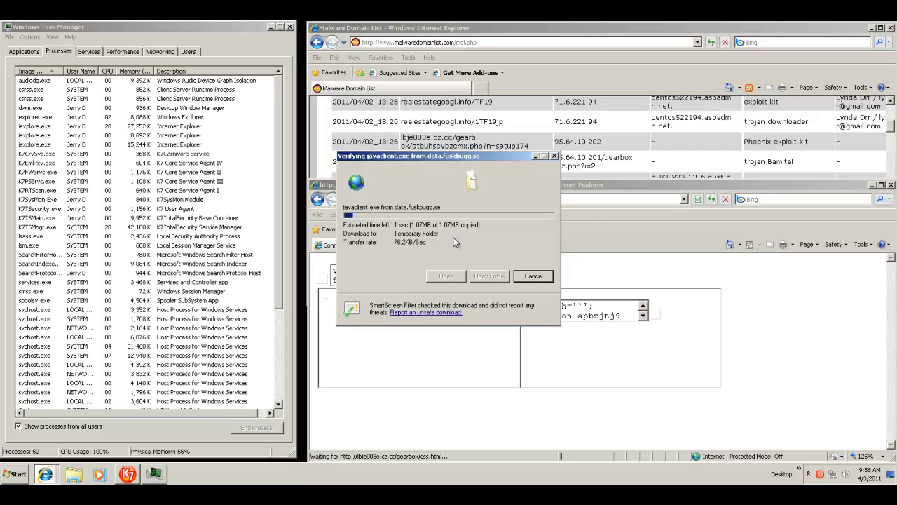
click(480, 246)
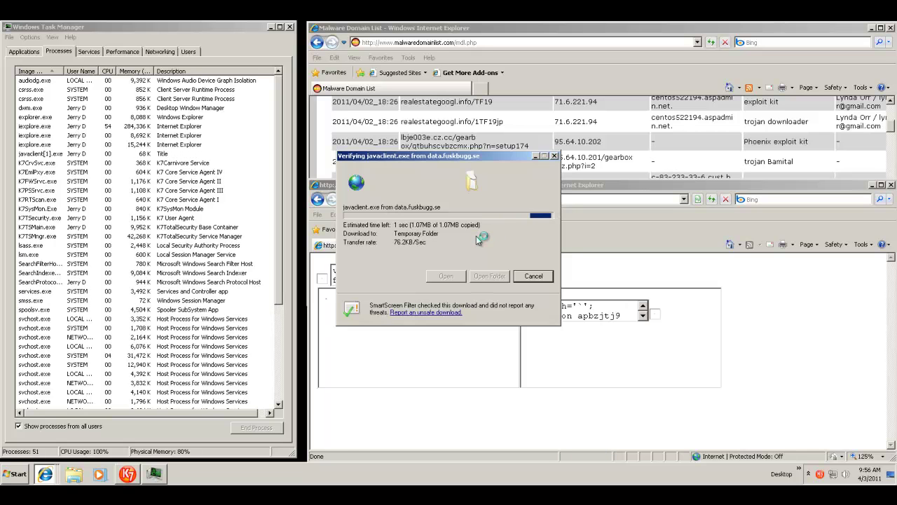
- Copy the fake AV address antivscanner.com from the Malware Domain List
click(482, 200)
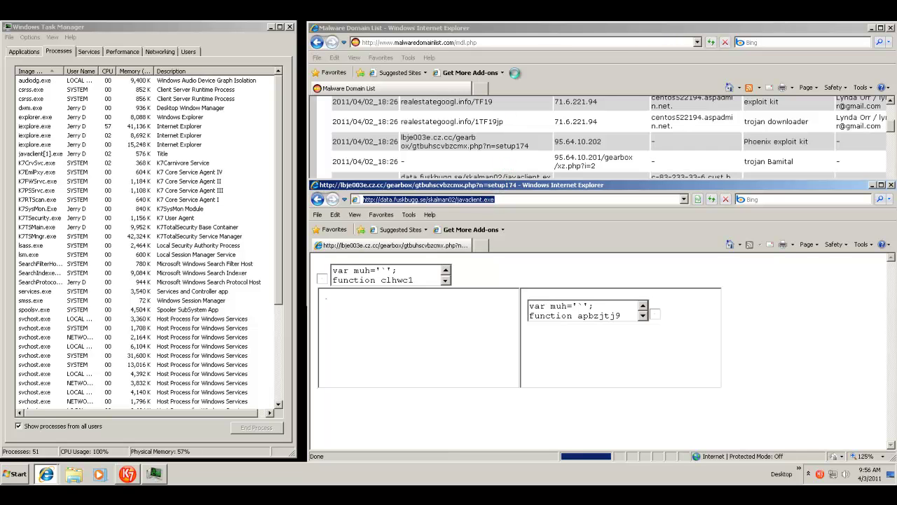
click(533, 31)
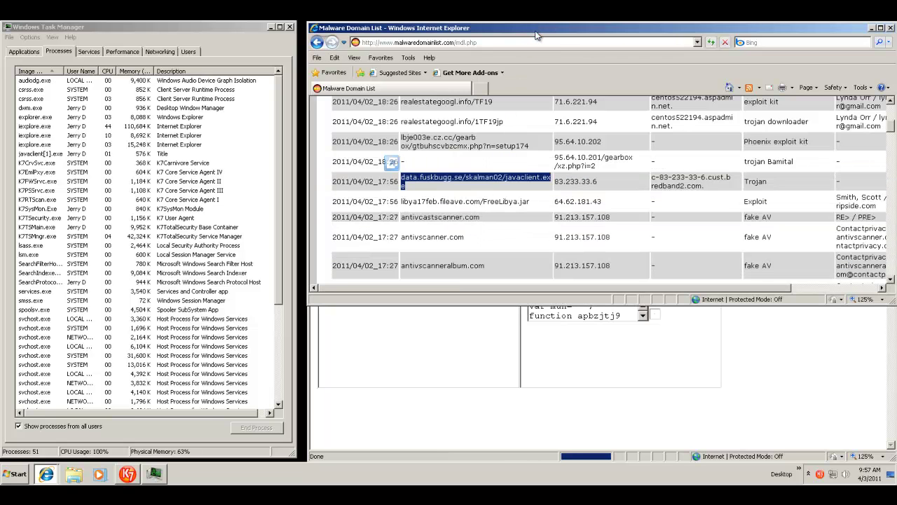
click(504, 201)
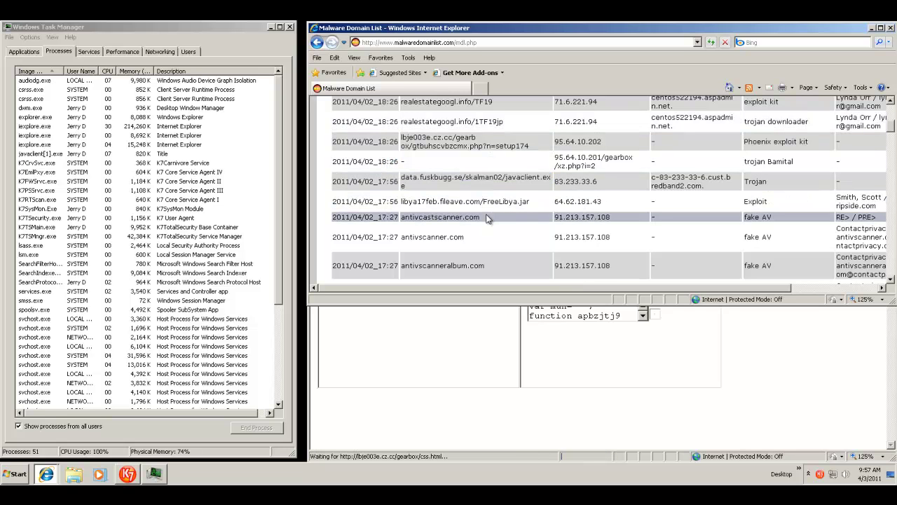
double_click(452, 236)
right_click(452, 237)
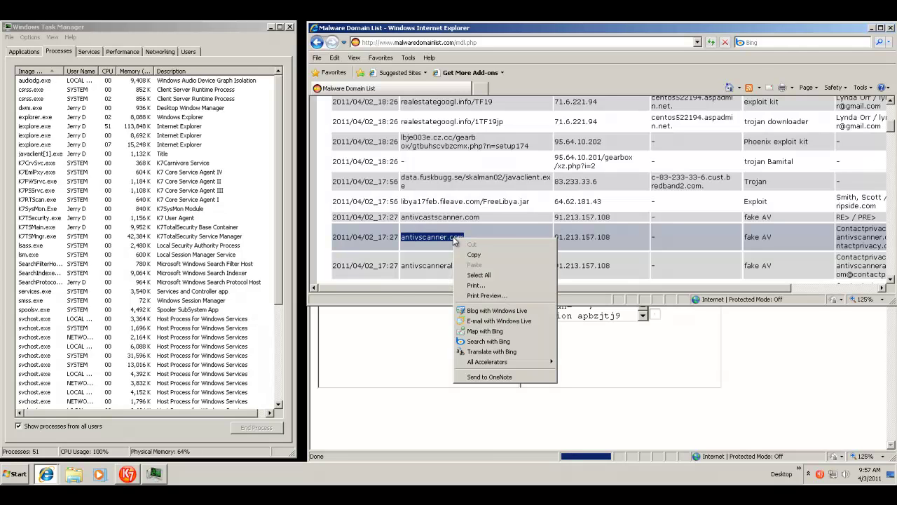
click(473, 256)
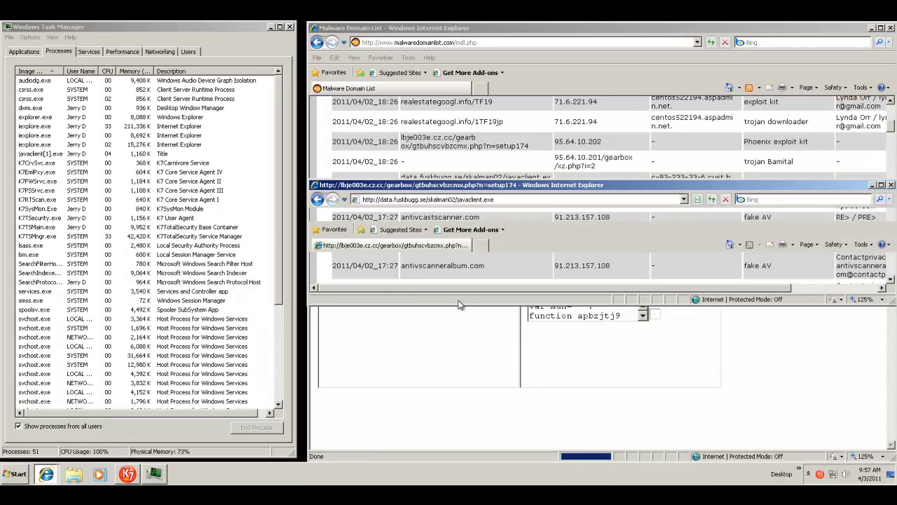
- Load the copied antivscanner.com address in the second browser window in place of the javaclient.exe address
click(484, 200)
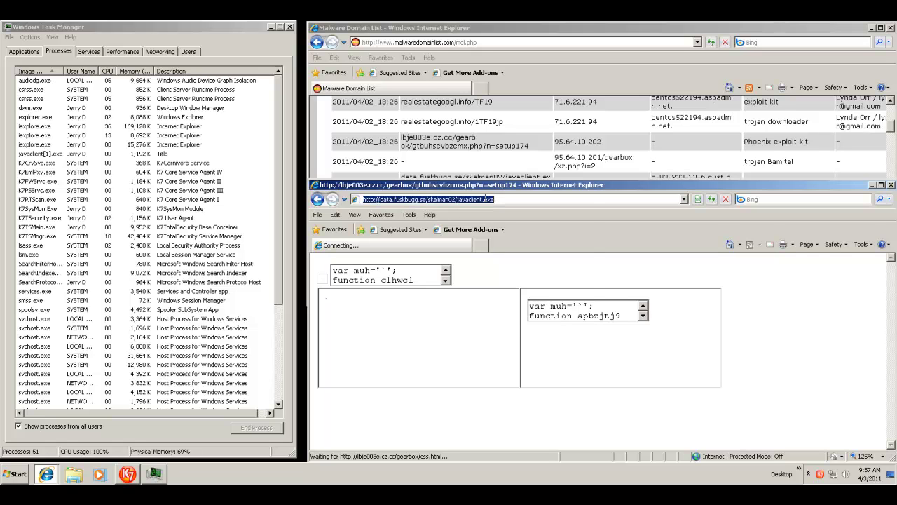
right_click(484, 201)
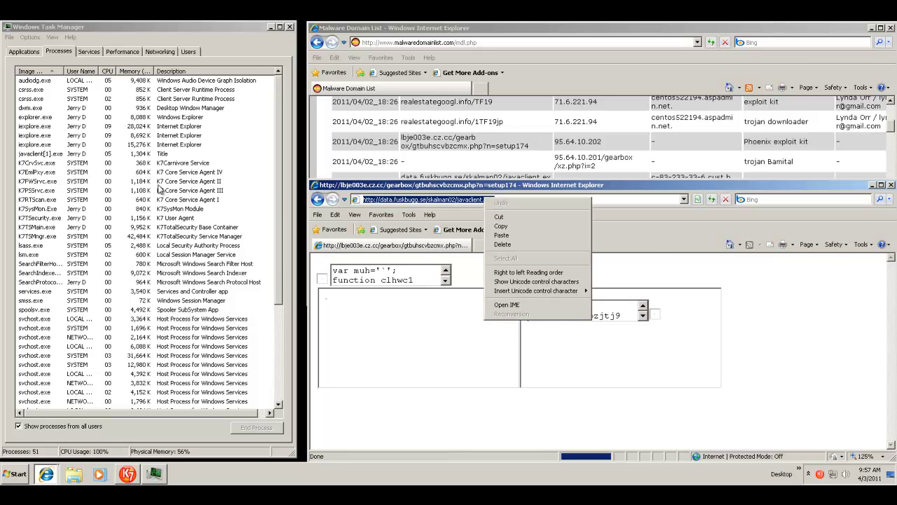
click(520, 238)
key(Return)
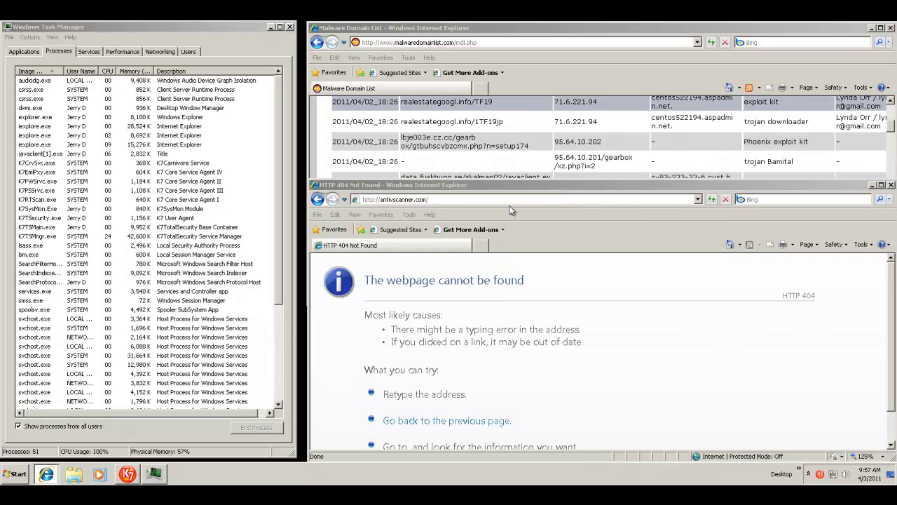
- Look through the Malware Domain List entries below antivscanner.com for another address to test
click(537, 40)
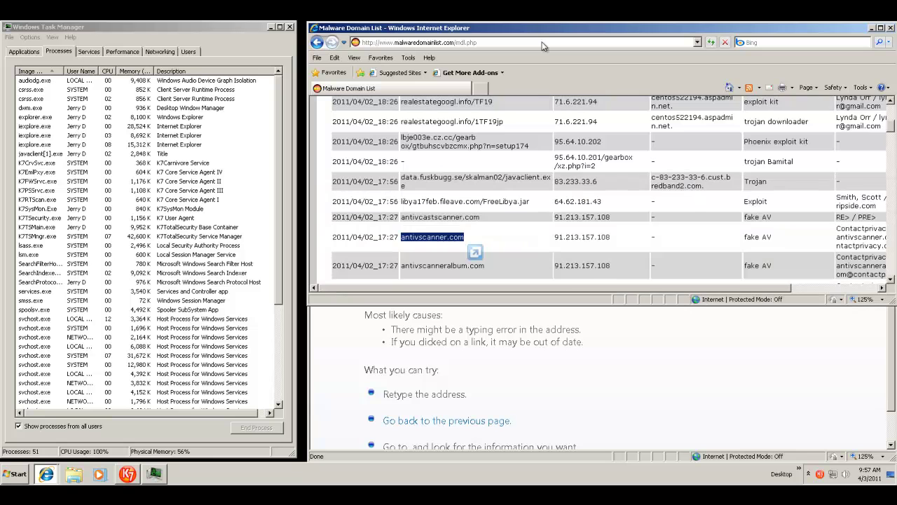
scroll(547, 134, down, 5)
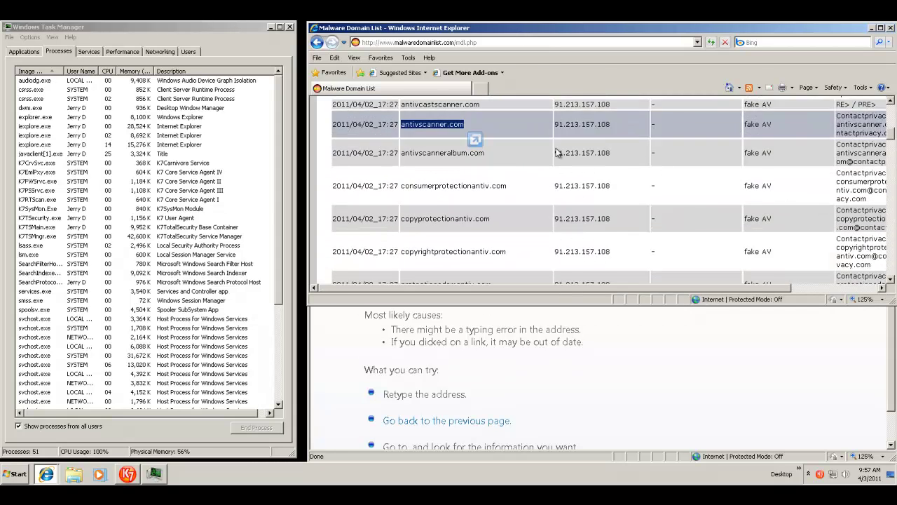
scroll(556, 153, down, 2)
scroll(556, 148, down, 2)
scroll(556, 148, down, 2)
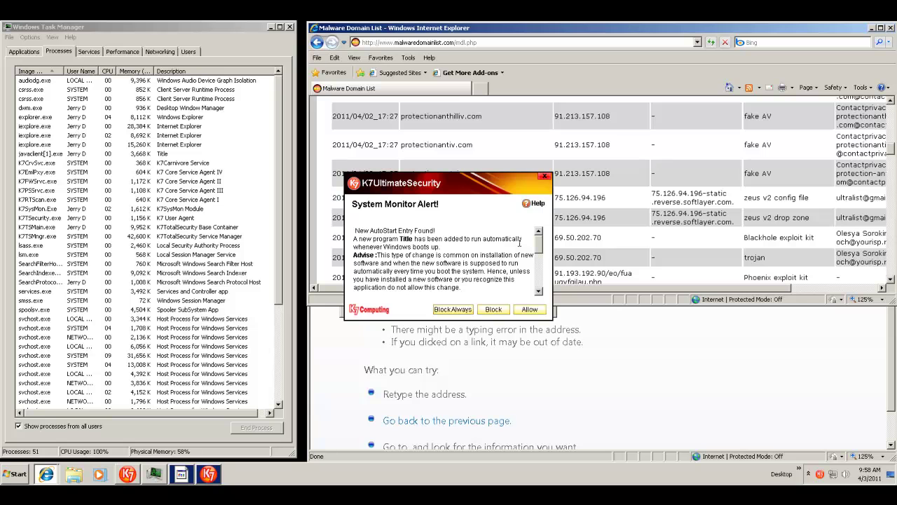
- Allow the new AutoStart entry for the program Title in the K7UltimateSecurity System Monitor alert
mouse_move(539, 242)
mouse_down()
mouse_move(541, 272)
mouse_move(541, 242)
mouse_up()
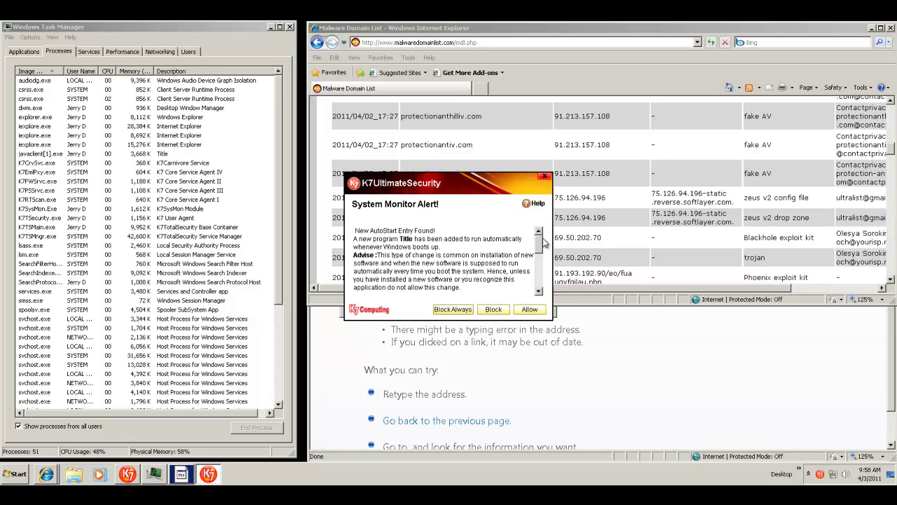
mouse_move(541, 242)
mouse_down()
mouse_move(541, 256)
mouse_move(542, 237)
mouse_up()
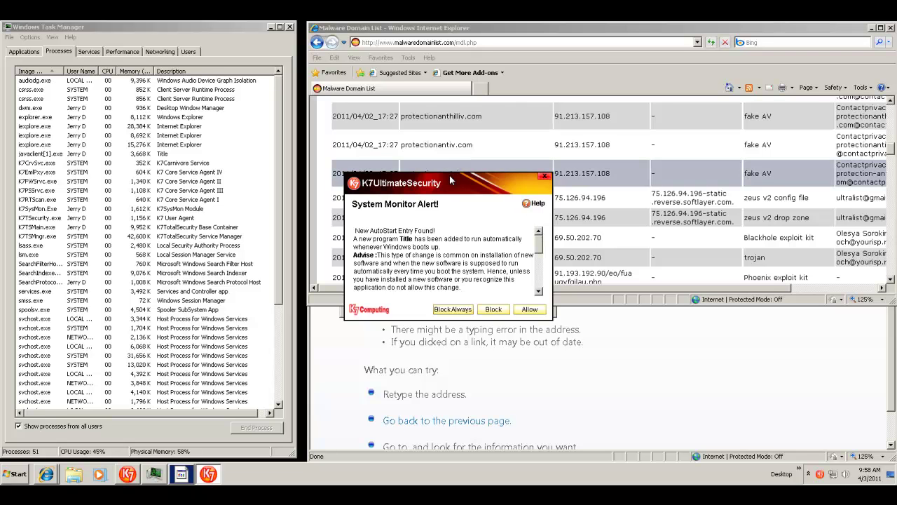
mouse_move(451, 182)
mouse_down()
mouse_move(465, 198)
mouse_move(452, 183)
mouse_up()
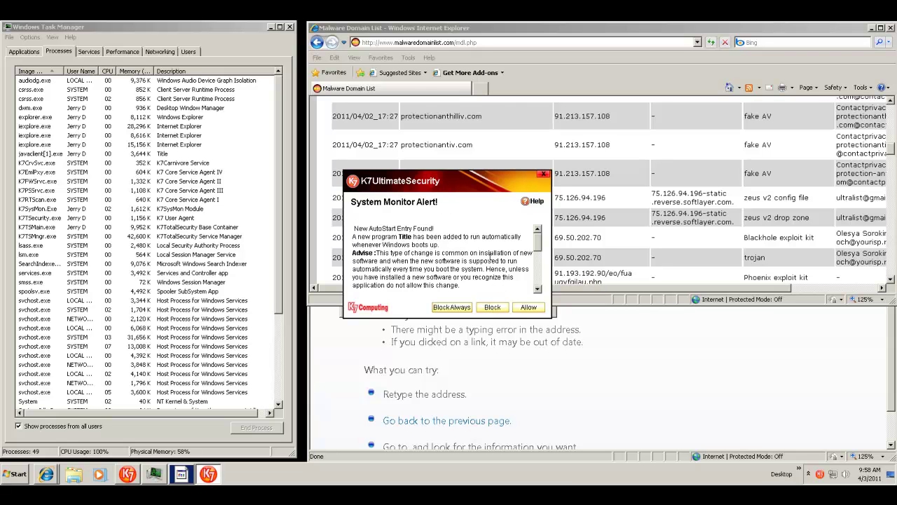
click(528, 308)
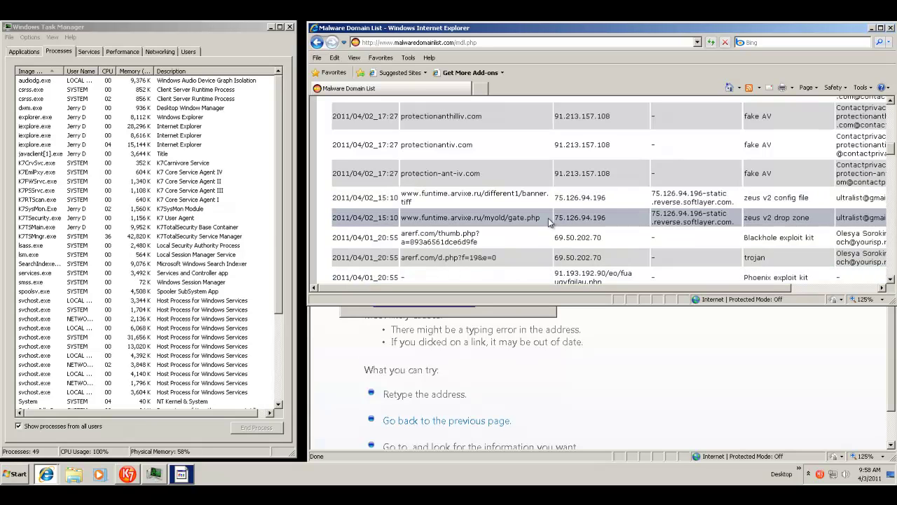
- Copy the Blackhole exploit kit address arerf.com/thumb.php?a=893a6561dce6d9fe from the Malware Domain List
scroll(544, 203, down, 1)
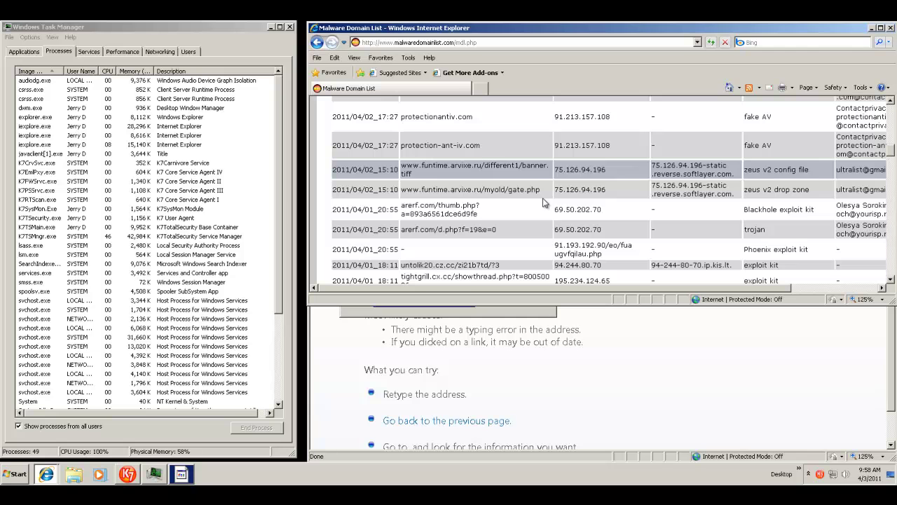
drag(481, 215, 401, 203)
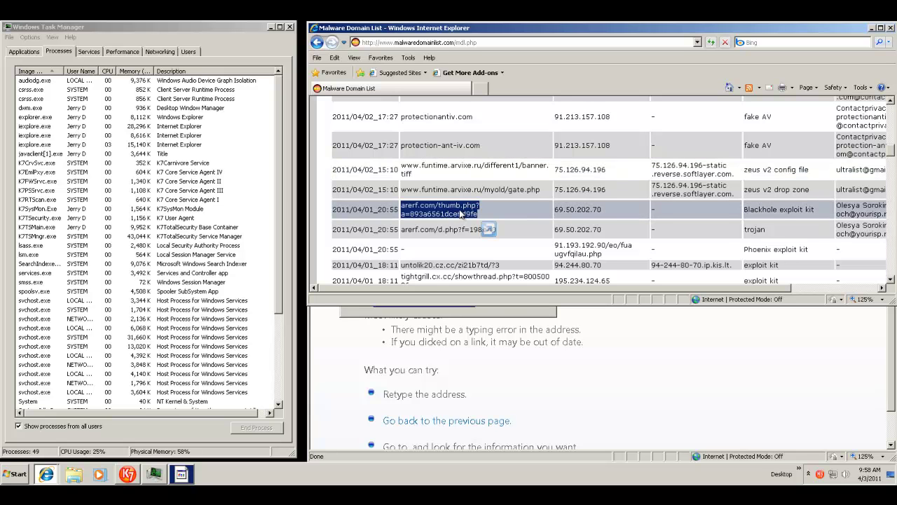
right_click(461, 211)
click(493, 229)
- Load the copied Blackhole exploit kit address in the second browser window in place of antivscanner.com
click(345, 346)
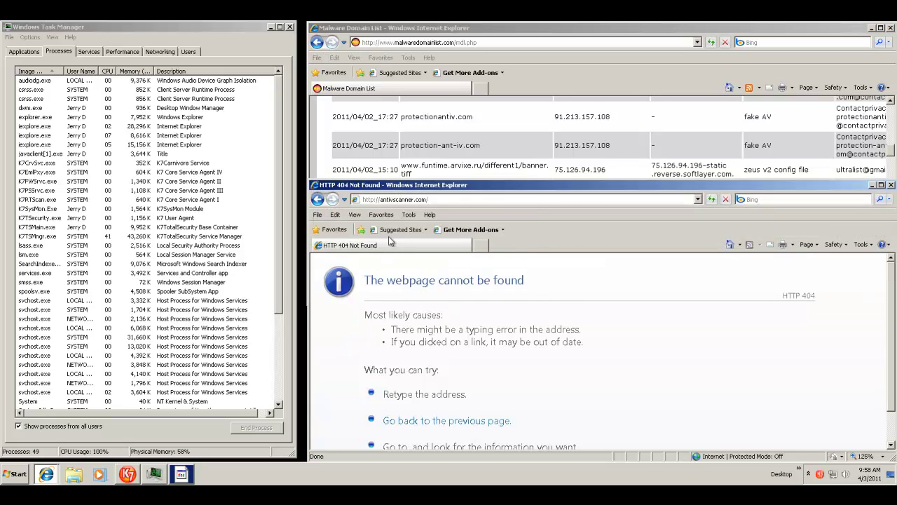
click(431, 200)
right_click(430, 200)
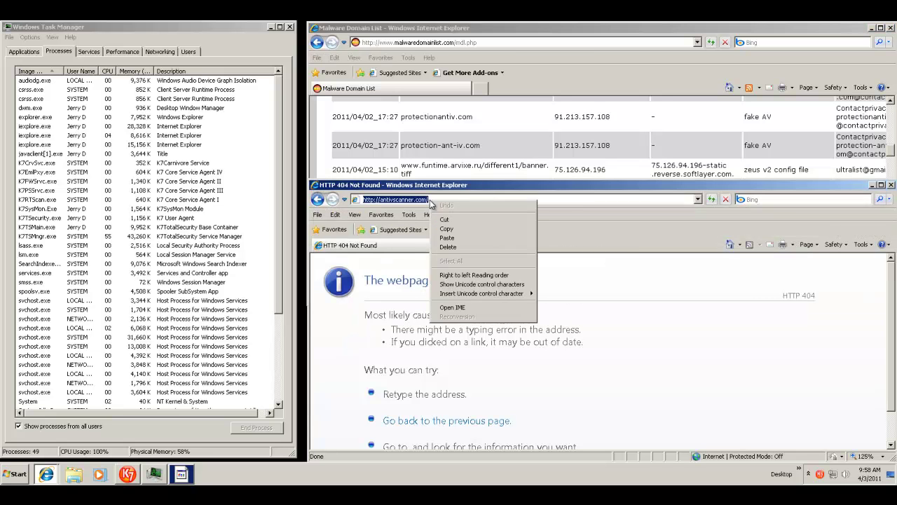
click(454, 241)
key(Return)
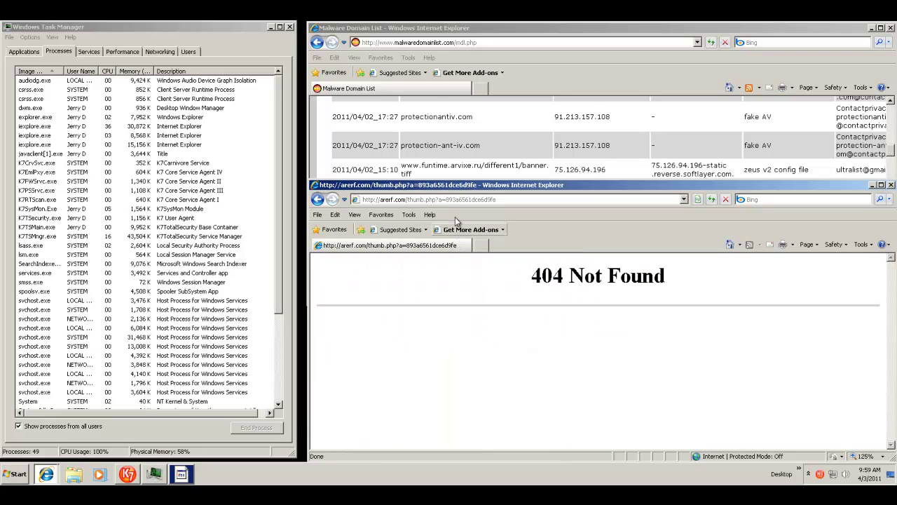
- Copy the trojan address arerf.com/d.php?f=19&e=0 from the Malware Domain List
click(457, 30)
drag(449, 199, 484, 200)
scroll(494, 185, down, 1)
triple_click(462, 201)
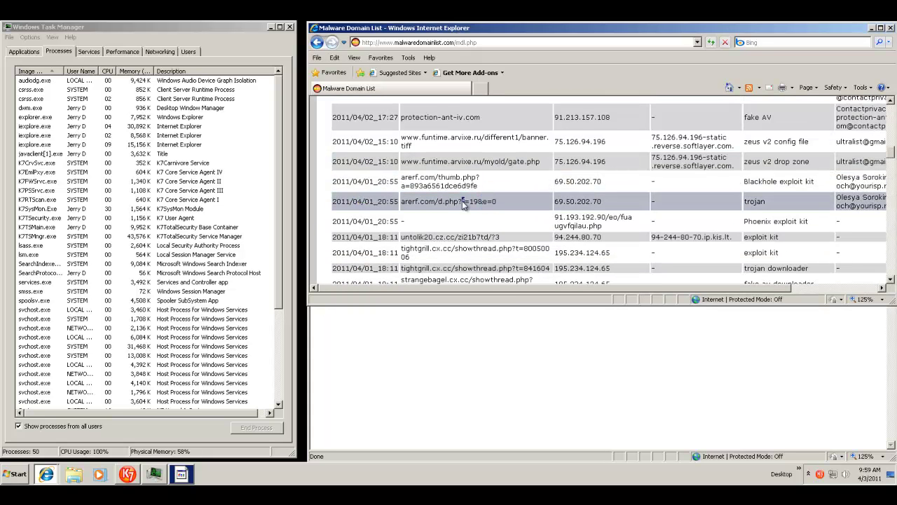
right_click(464, 201)
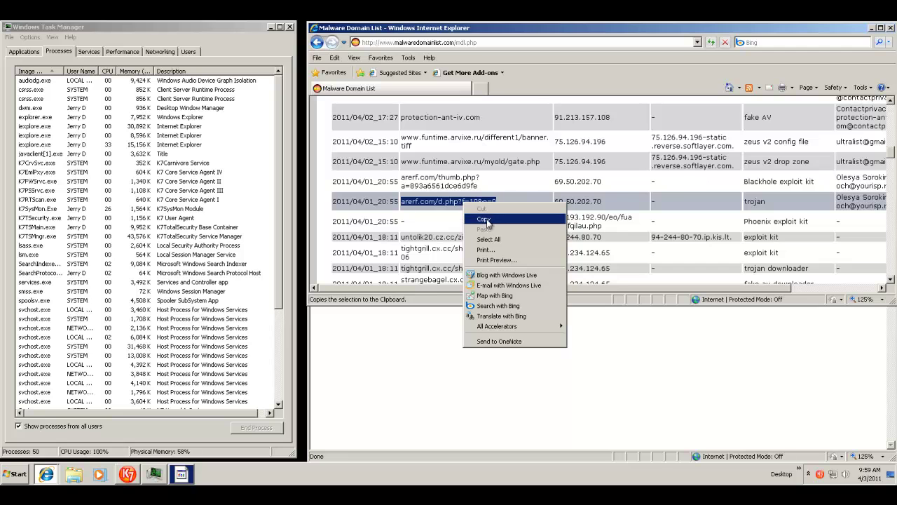
click(494, 223)
- Load the copied arerf.com trojan address in the second browser window and run contacts.exe despite the unverified publisher
click(463, 335)
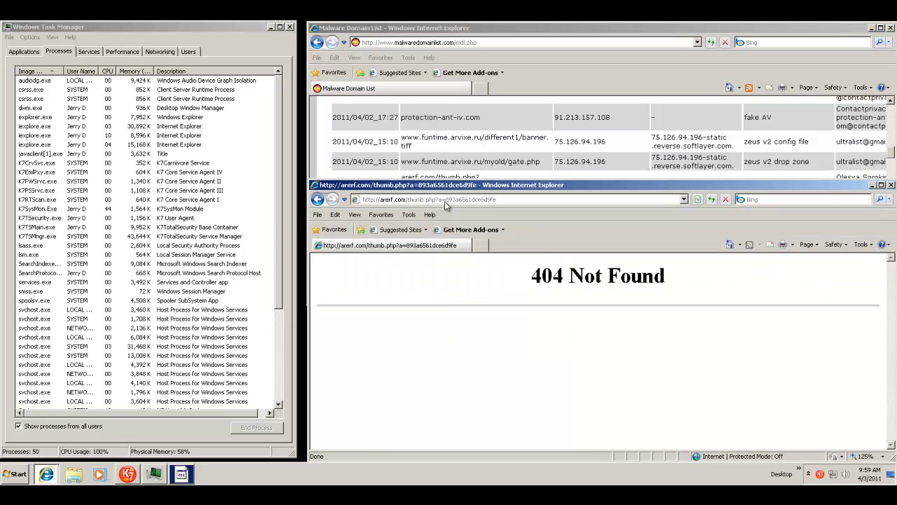
click(466, 199)
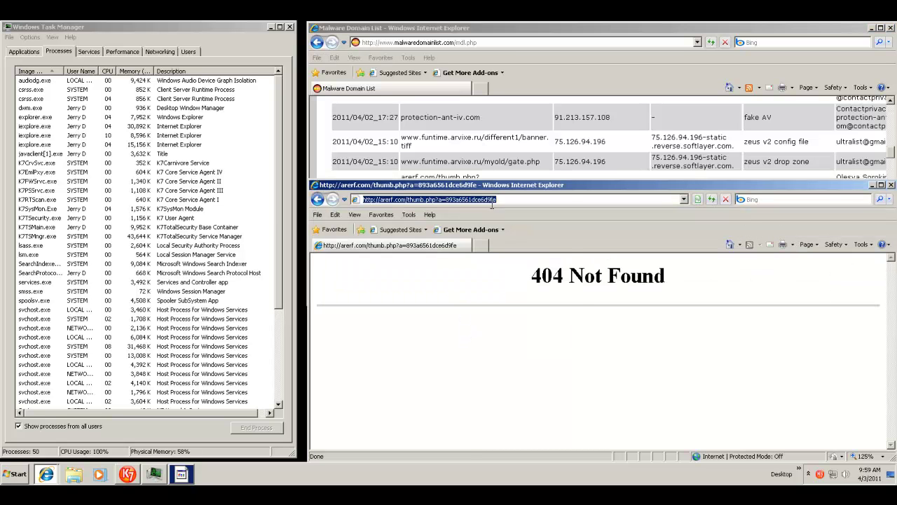
right_click(493, 201)
click(502, 237)
key(Return)
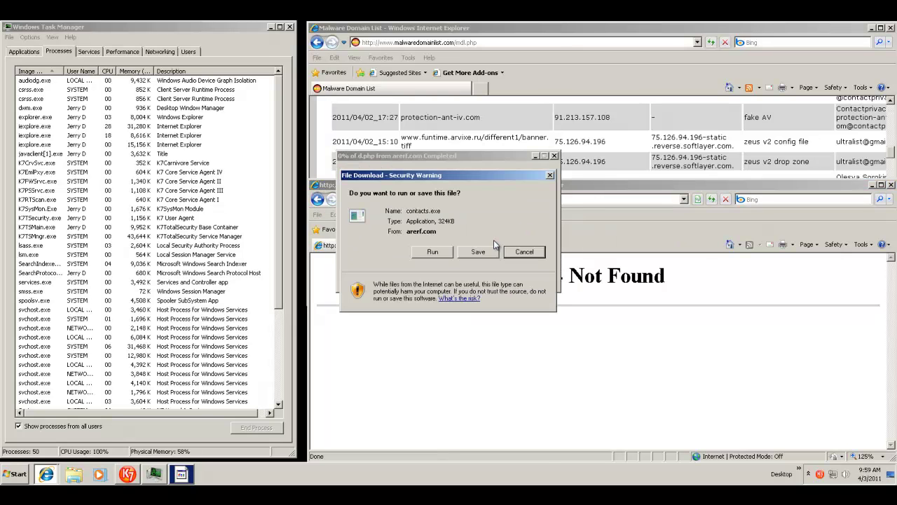
click(433, 252)
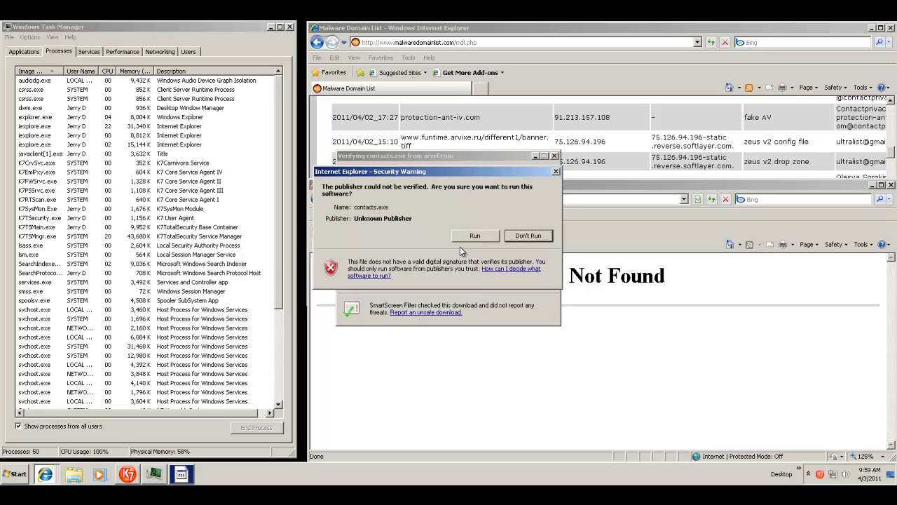
click(478, 234)
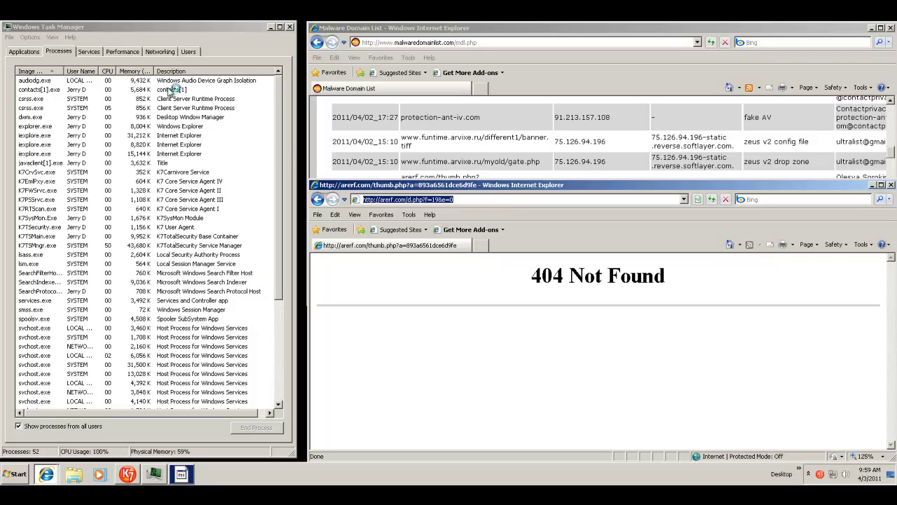
- Go to the exploit kit entry tightgrill.cx.cc/showthread.php?t=80050006 in the Malware Domain List
click(558, 37)
scroll(540, 191, down, 2)
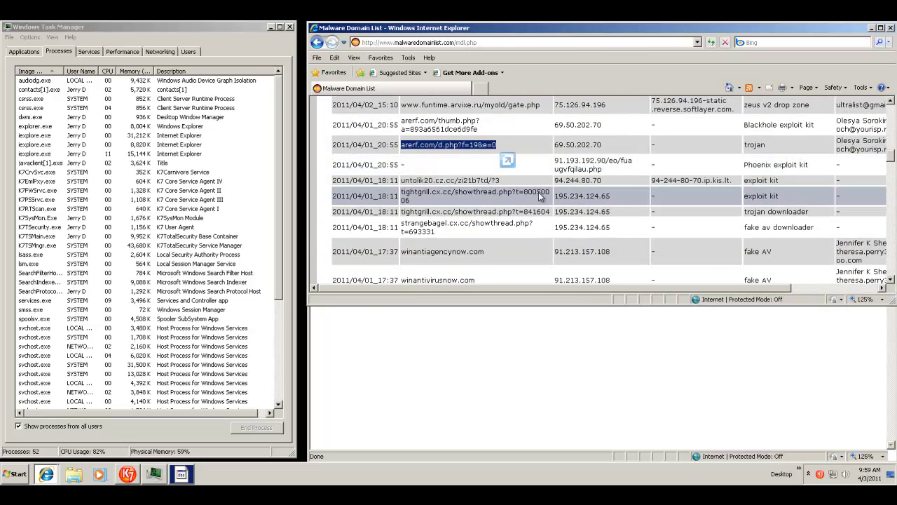
click(538, 194)
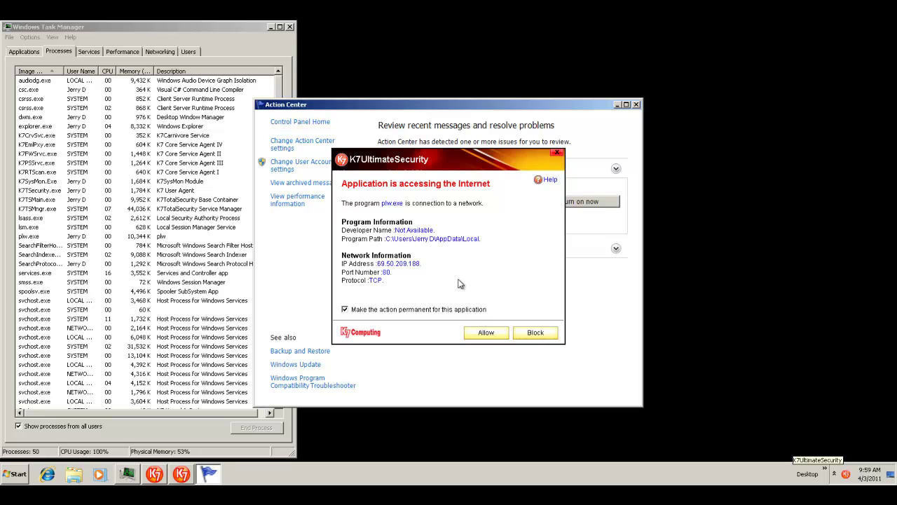
- Allow plw.exe to connect to the network and close the Win 7 Anti-Spyware 2011 and Action Center windows
click(487, 334)
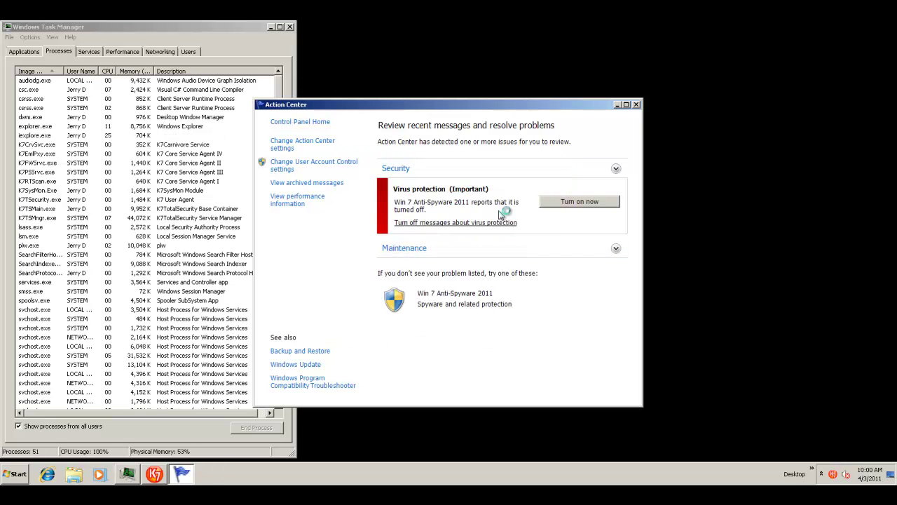
drag(517, 101, 550, 104)
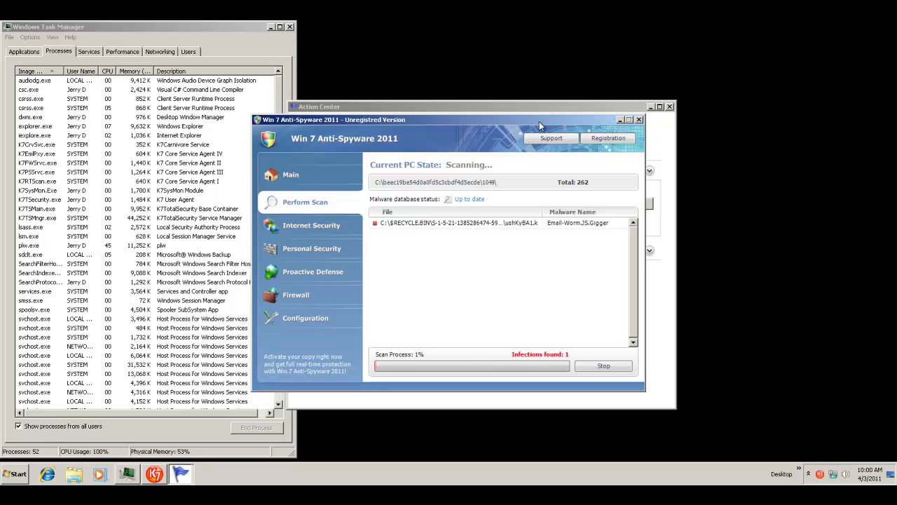
drag(539, 117, 507, 133)
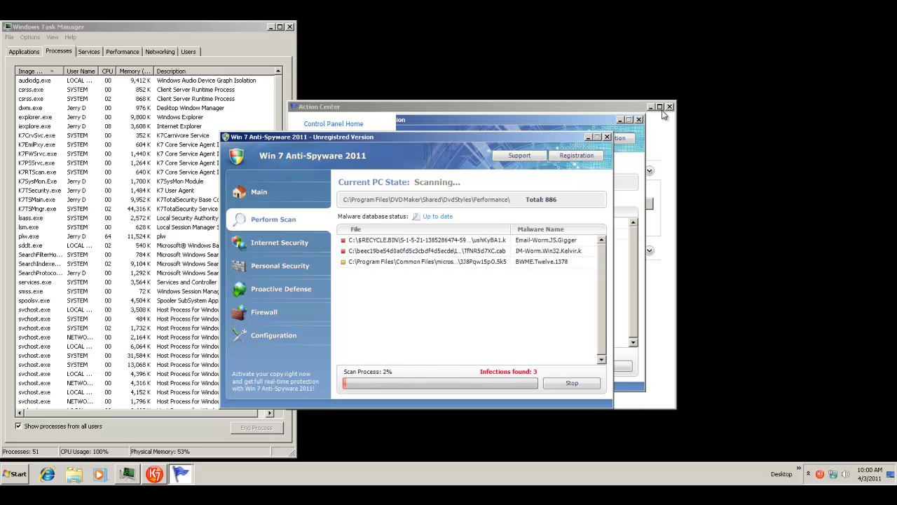
click(607, 138)
click(669, 107)
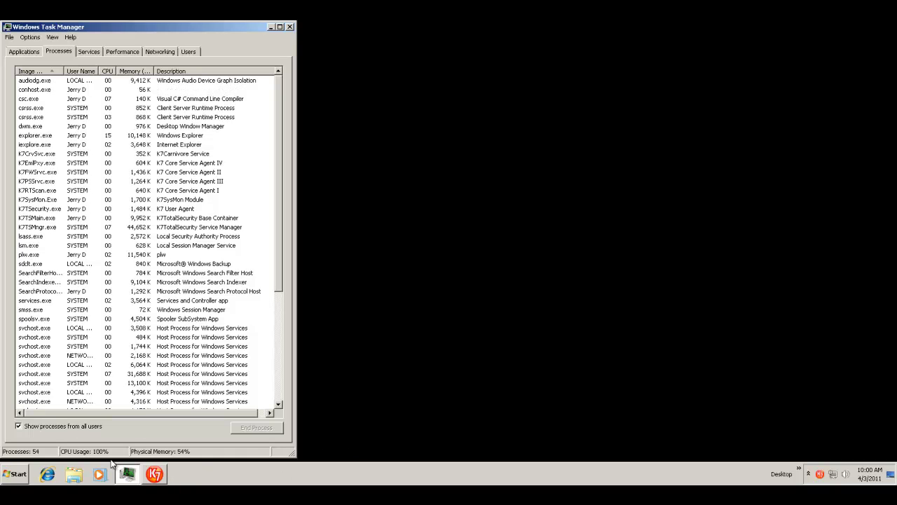
- Reopen Internet Explorer and choose the home page instead of restoring the last browsing session
click(48, 476)
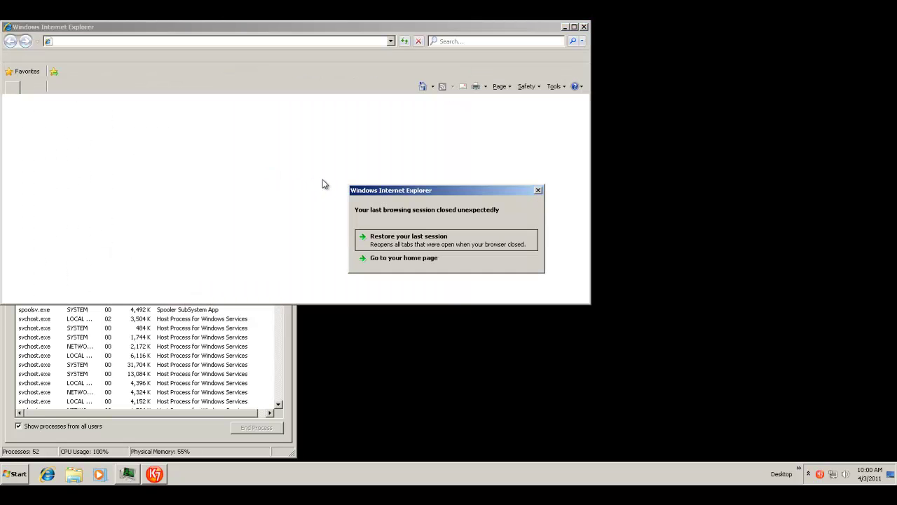
click(429, 260)
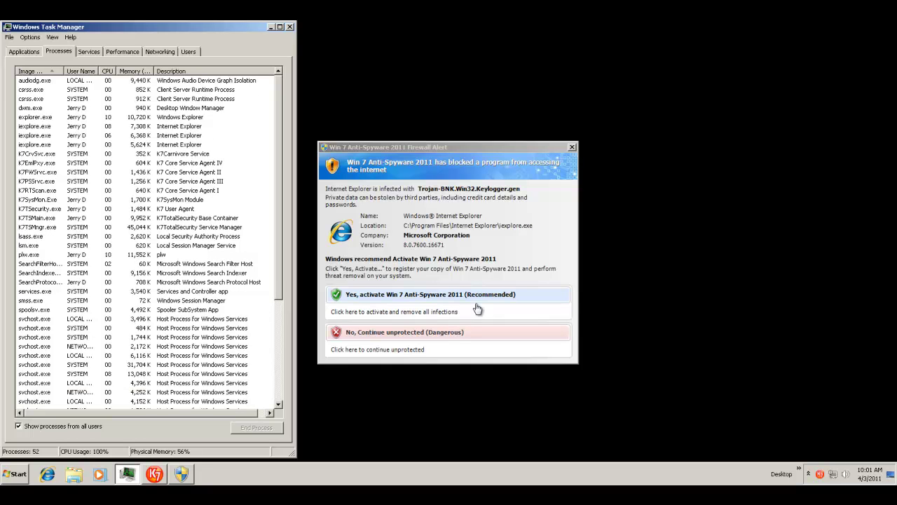
- Dismiss the fake firewall alert and check Internet Explorer's LAN settings for a proxy server
click(572, 148)
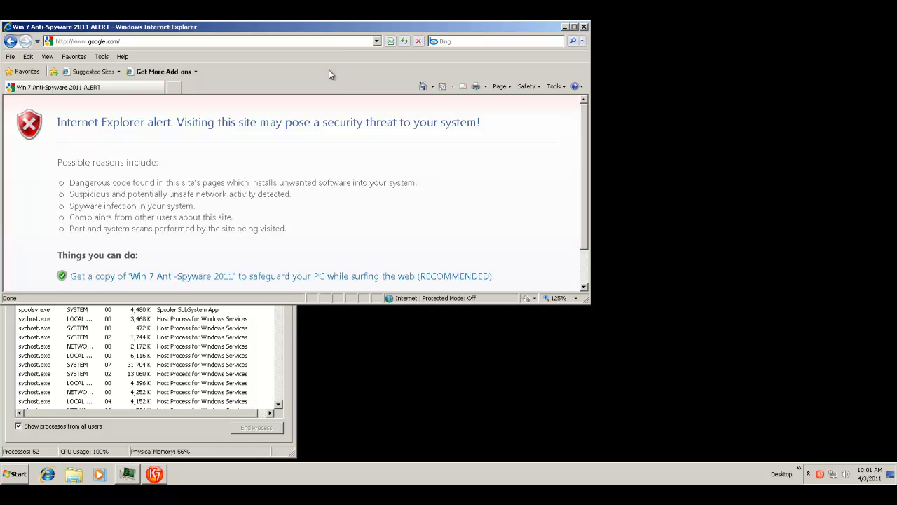
drag(370, 31, 536, 136)
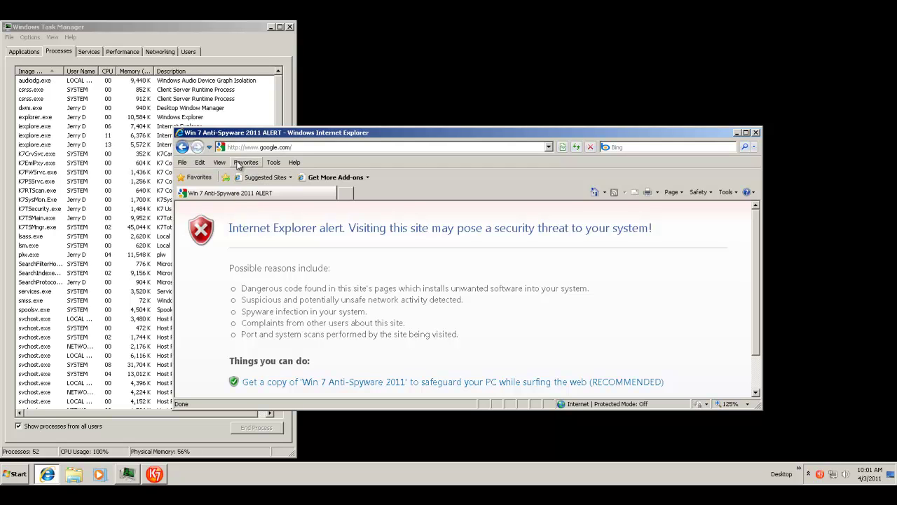
click(273, 162)
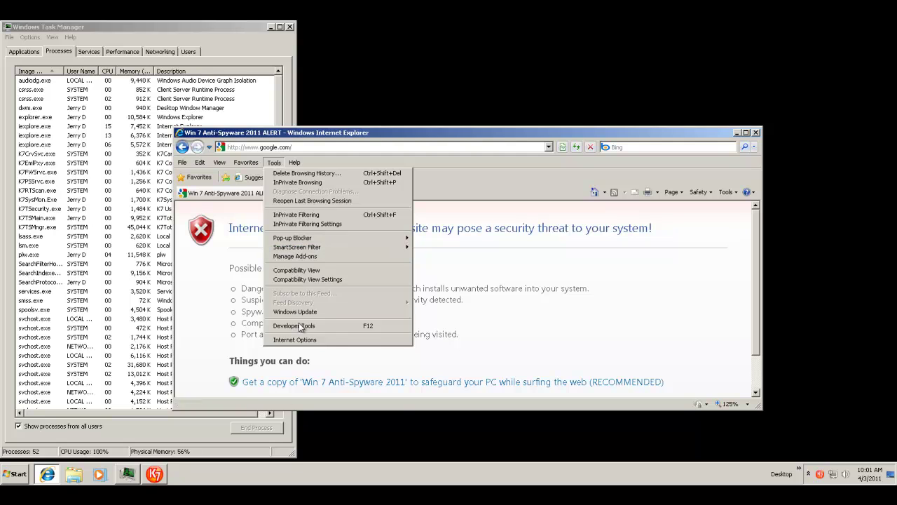
click(305, 340)
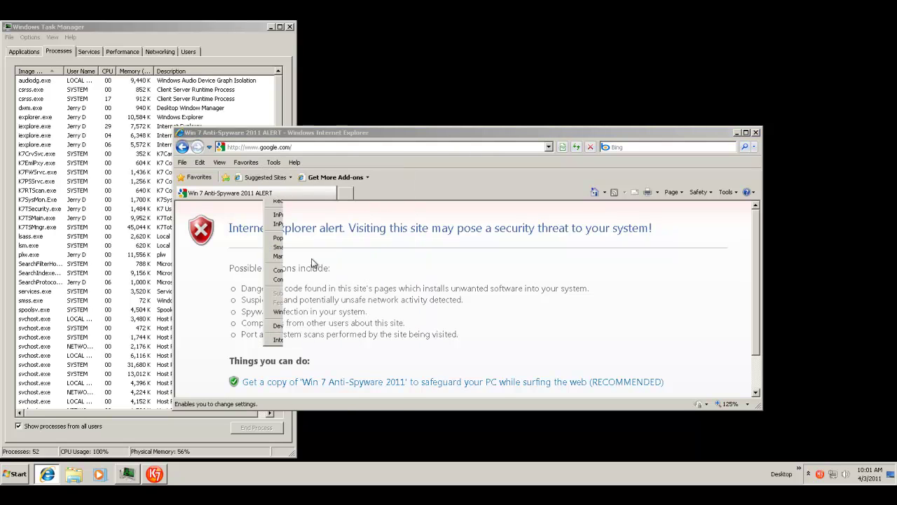
click(319, 198)
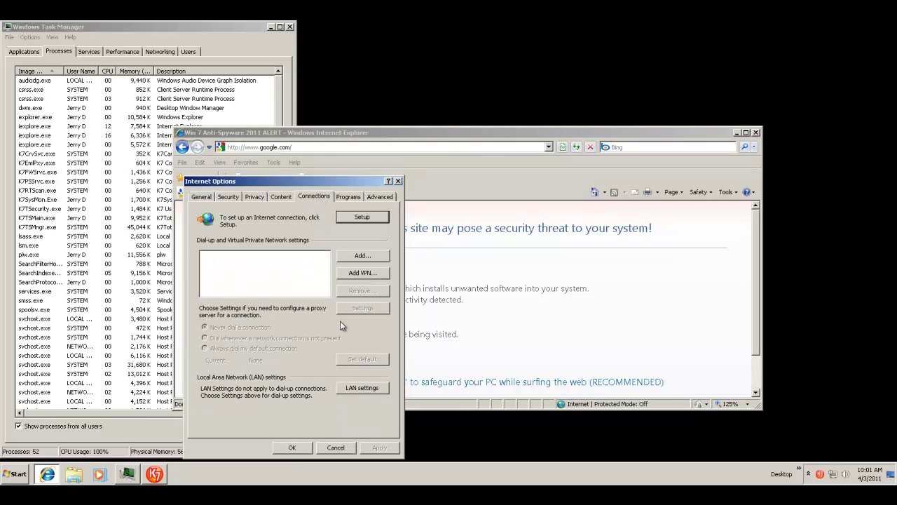
click(360, 390)
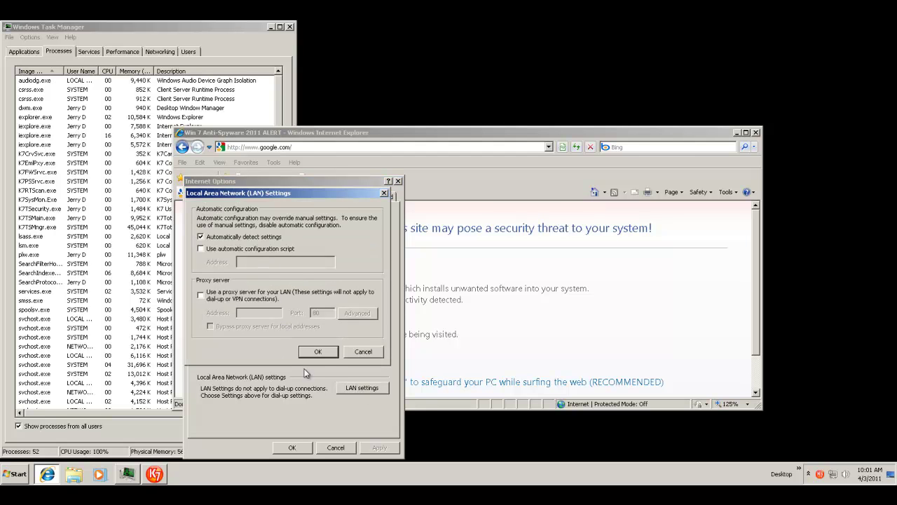
click(319, 352)
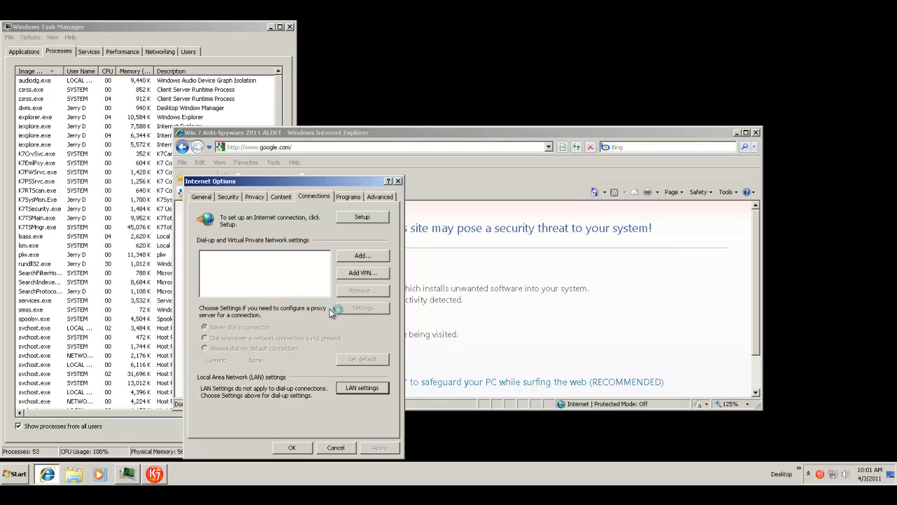
click(293, 448)
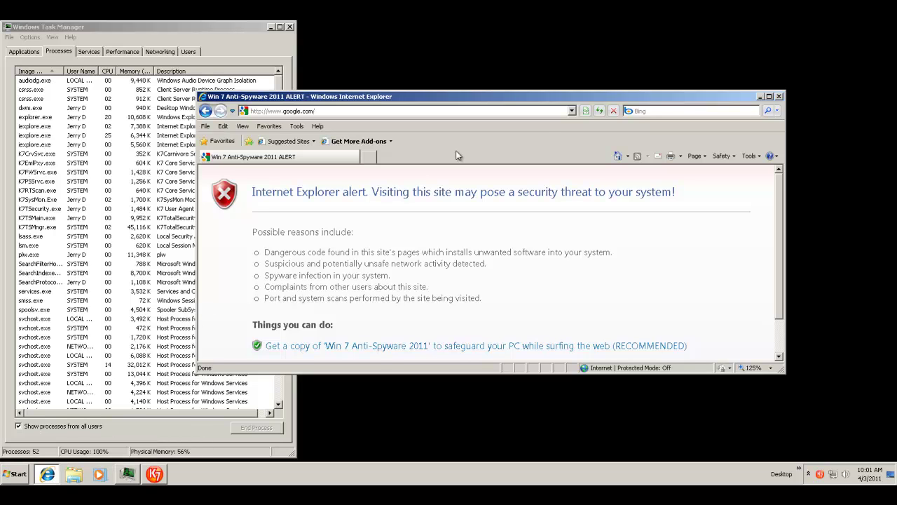
- Try to load the Google home page again from the address history, and move the browser window clear of Task Manager
click(568, 112)
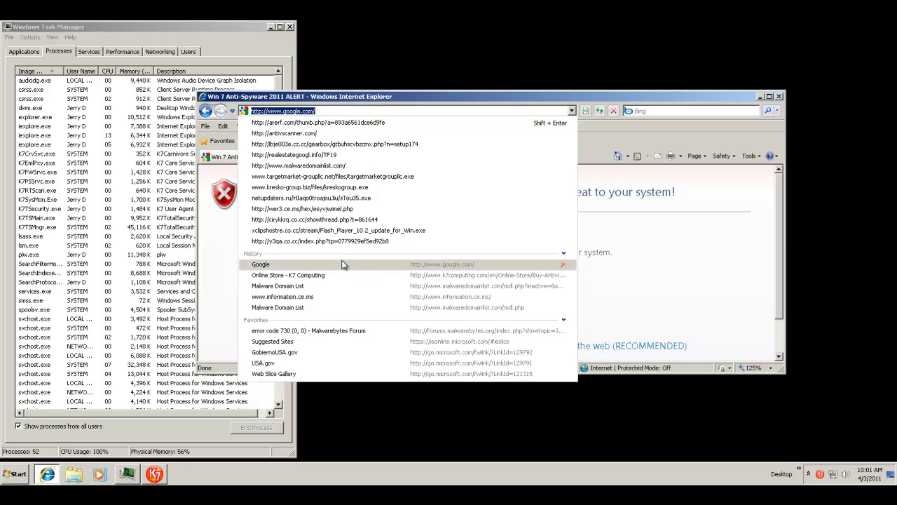
click(343, 266)
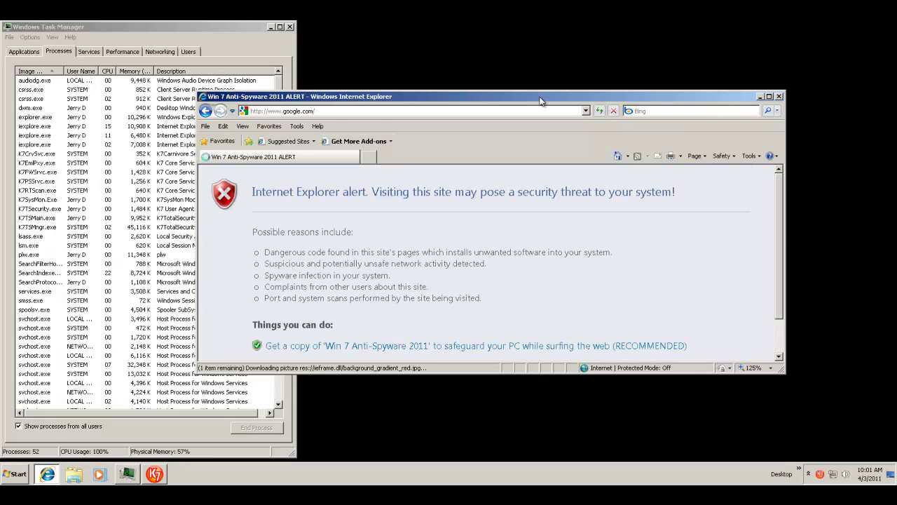
drag(542, 102, 655, 191)
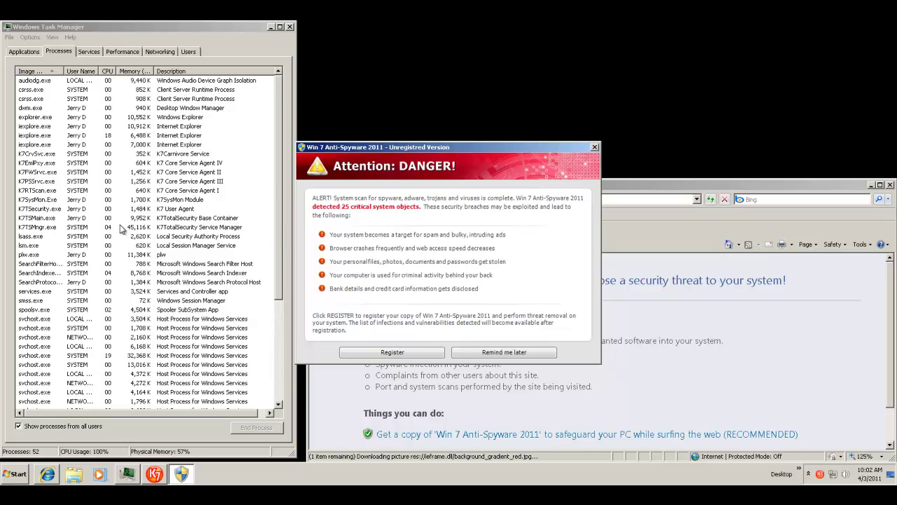
- Look through the running processes in Task Manager and close the Win 7 Anti-Spyware 2011 danger alert
drag(277, 189, 277, 267)
scroll(277, 264, up, 5)
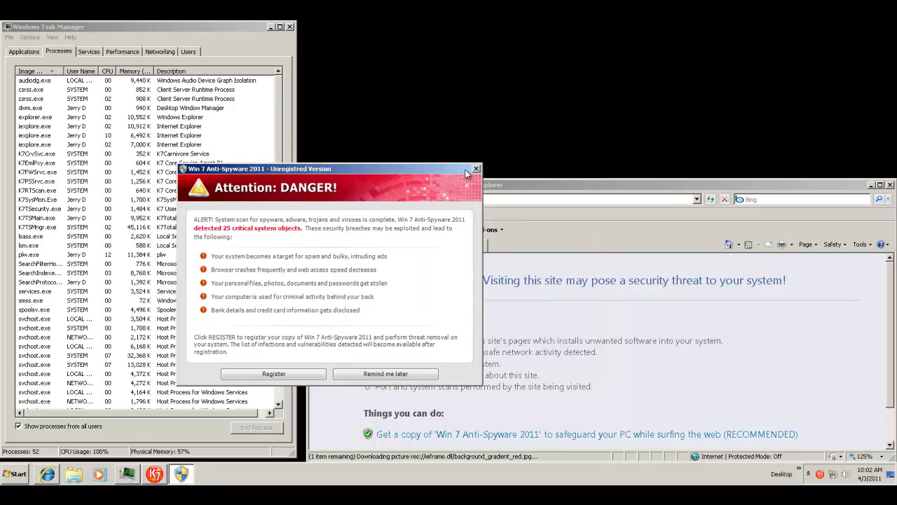
click(584, 184)
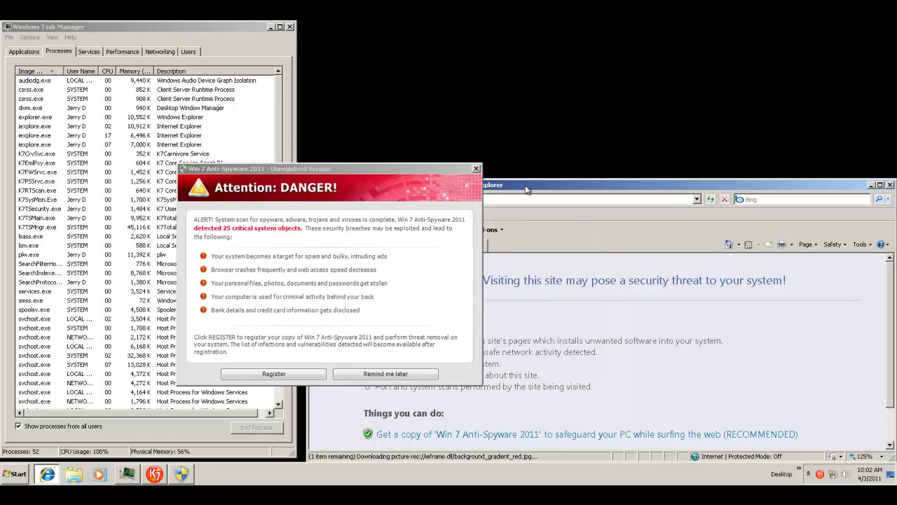
drag(437, 169, 526, 94)
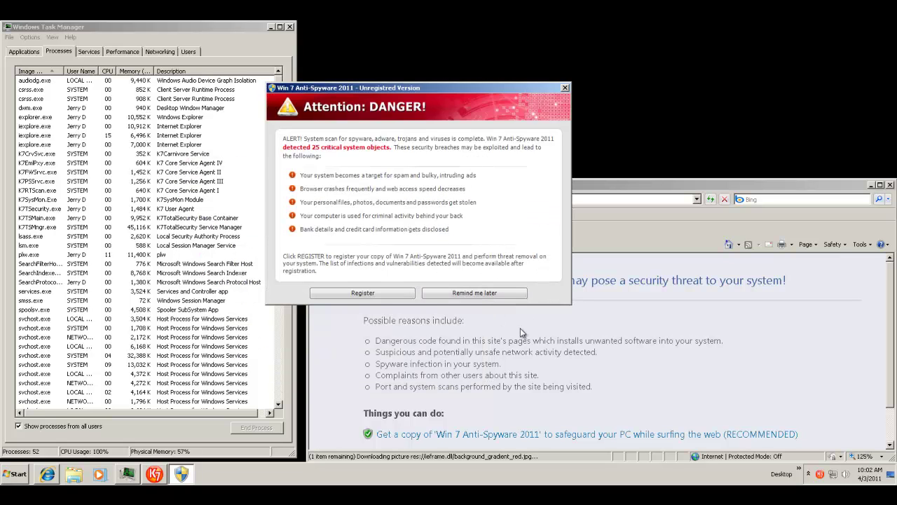
click(565, 87)
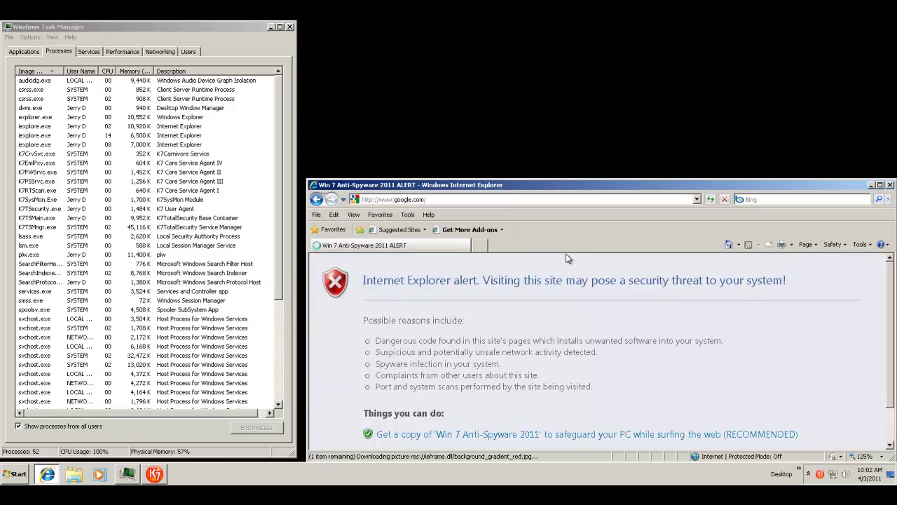
- Switch to K7UltimateSecurity and start a complete scan for viruses and spyware
click(155, 474)
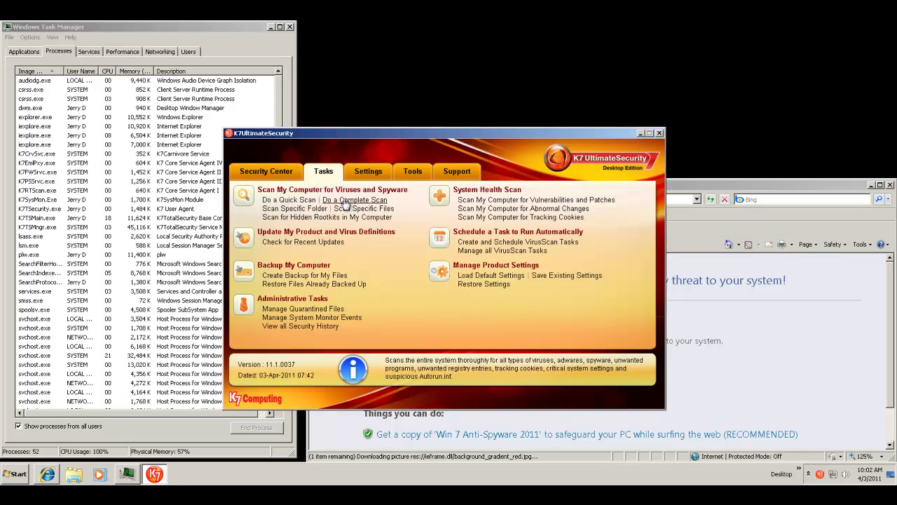
click(348, 204)
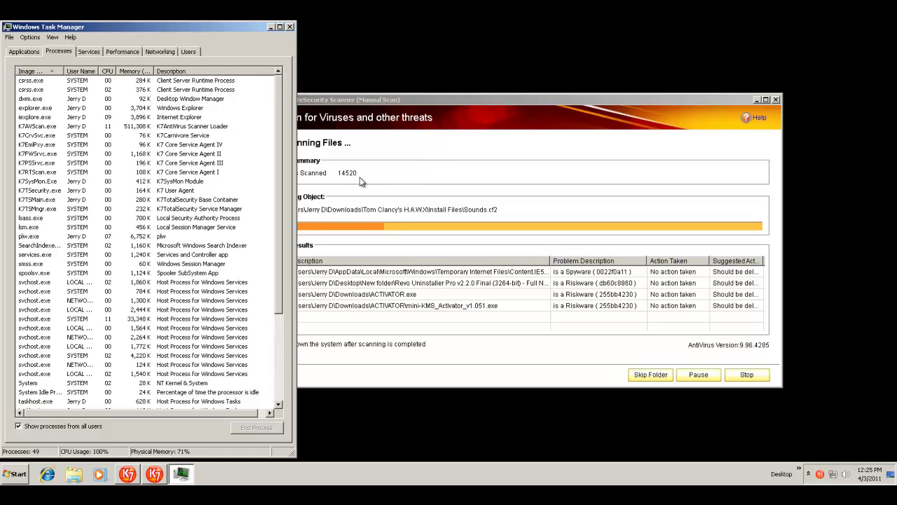
- Minimize Task Manager and try to launch Malwarebytes' Anti-Malware from the desktop
click(272, 25)
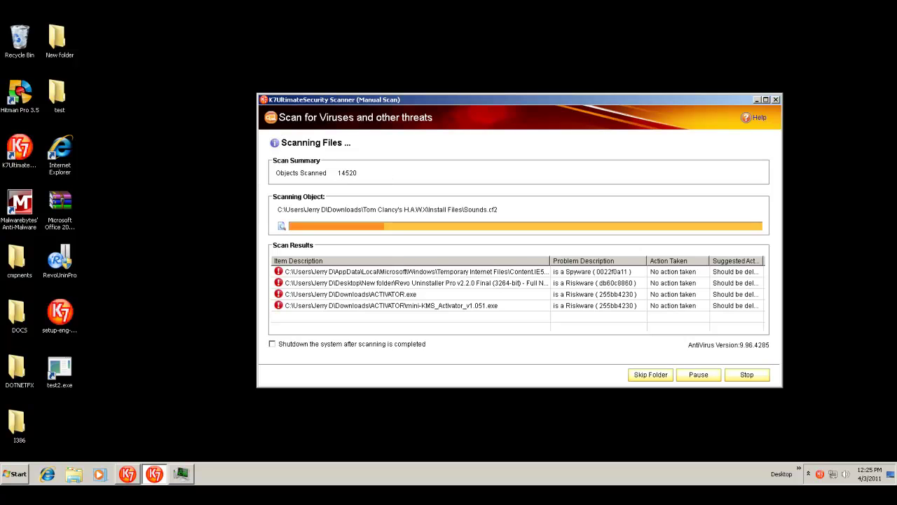
click(19, 209)
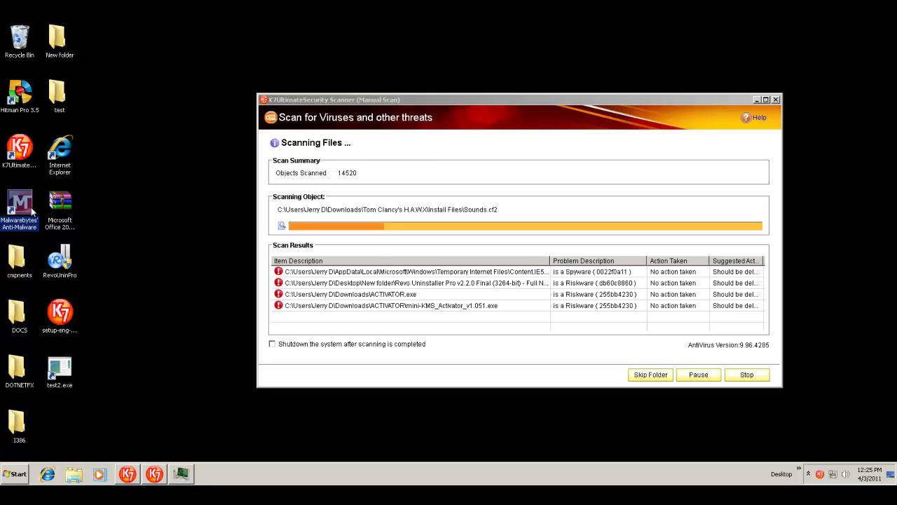
double_click(30, 211)
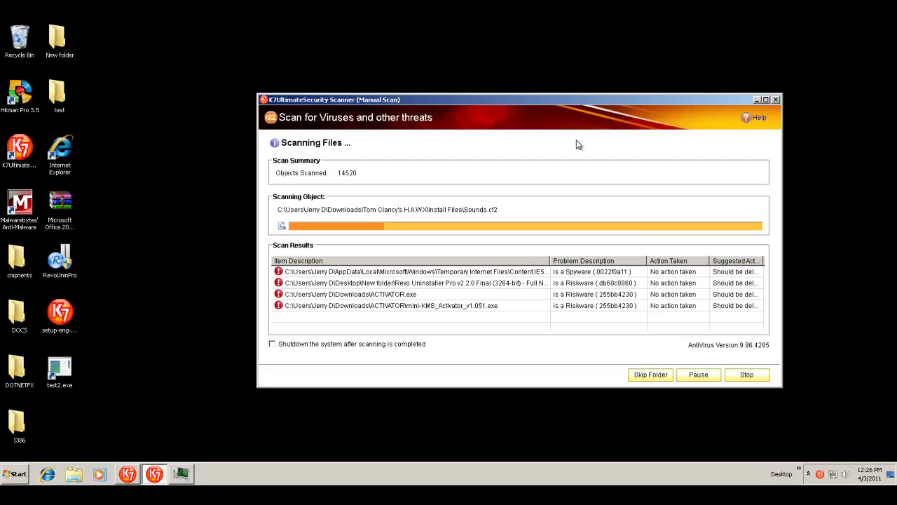
- Stop the K7UltimateSecurity manual scan, answer its confirmation, and bring up Task Manager
click(757, 379)
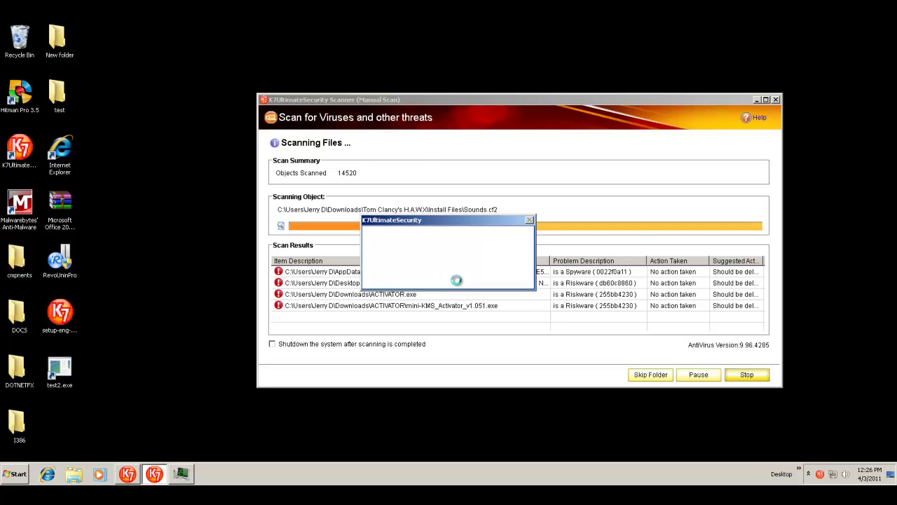
click(427, 274)
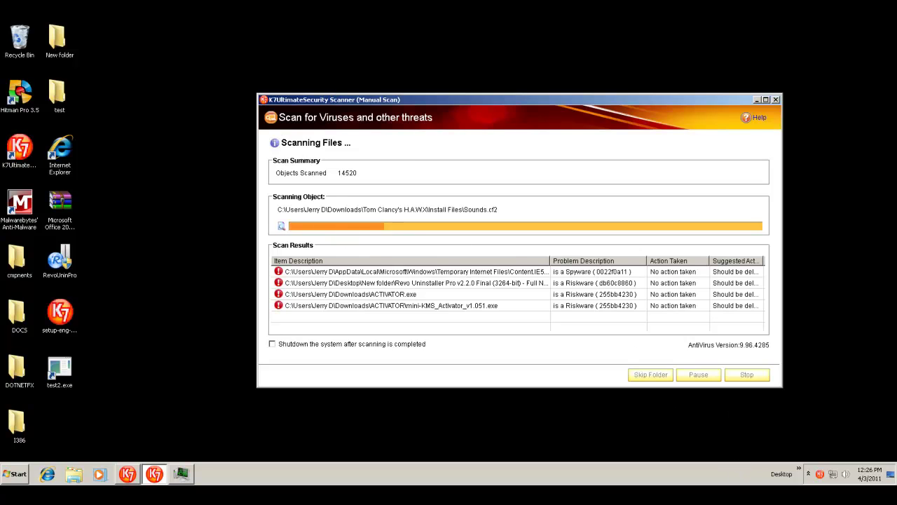
key(ctrl+shift+Escape)
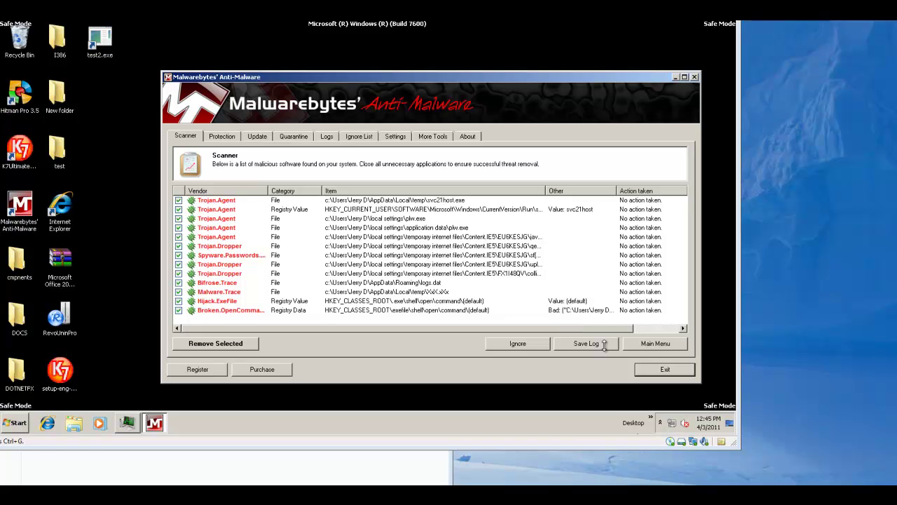
- Remove all selected detections in Malwarebytes' Anti-Malware, close the log, and decline the immediate restart
click(239, 343)
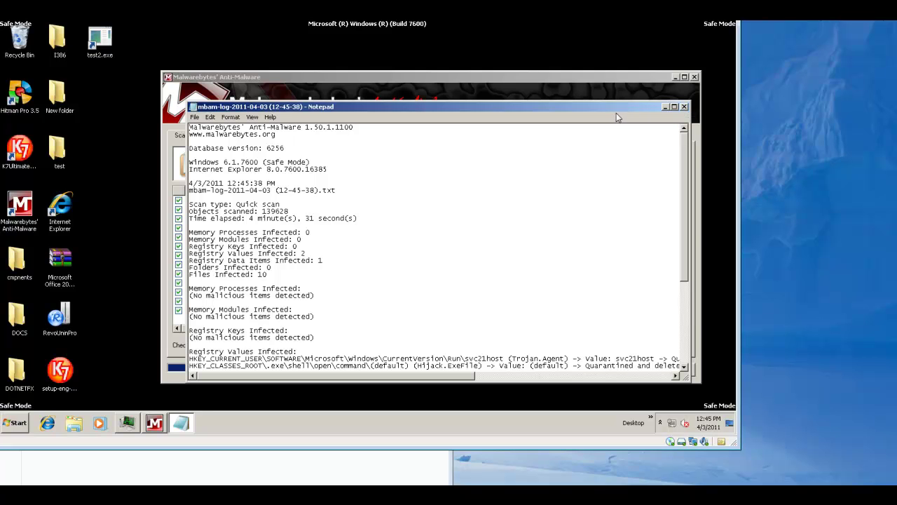
click(685, 107)
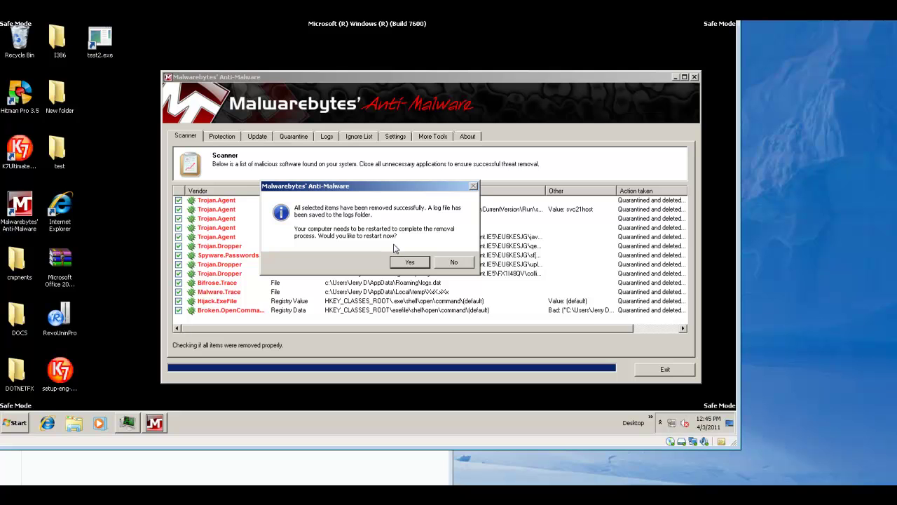
click(453, 261)
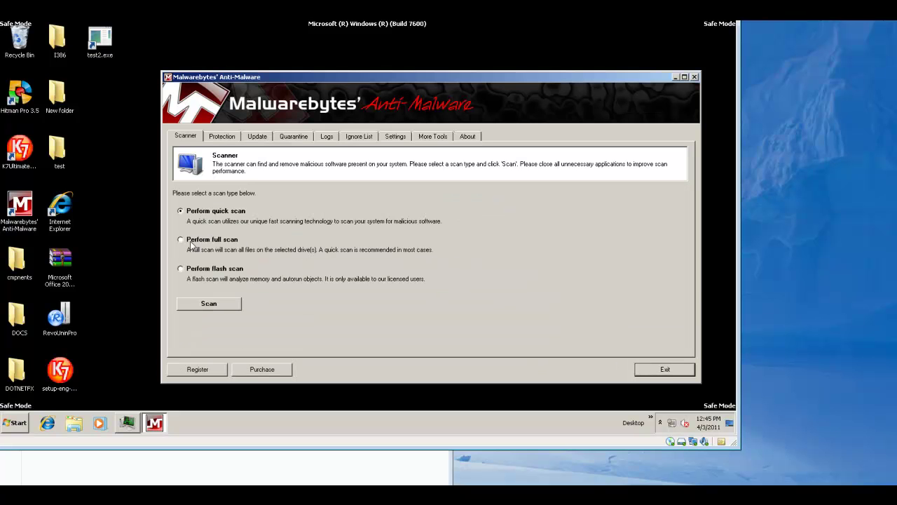
- Run a full Malwarebytes scan of drive C:\ and acknowledge the completion message
click(187, 240)
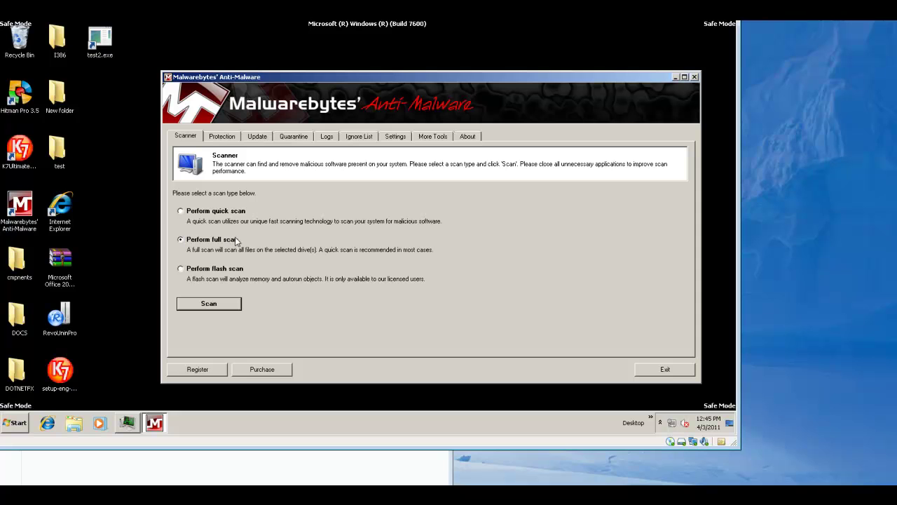
click(209, 304)
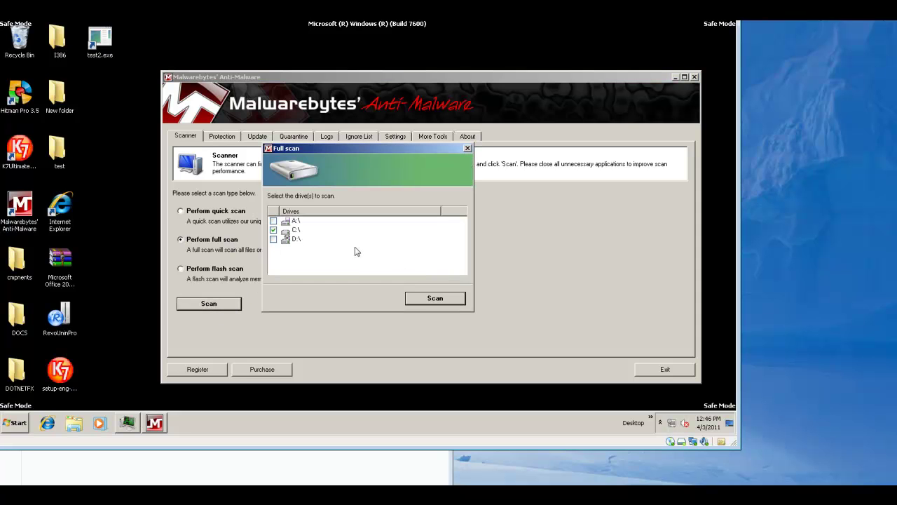
click(434, 300)
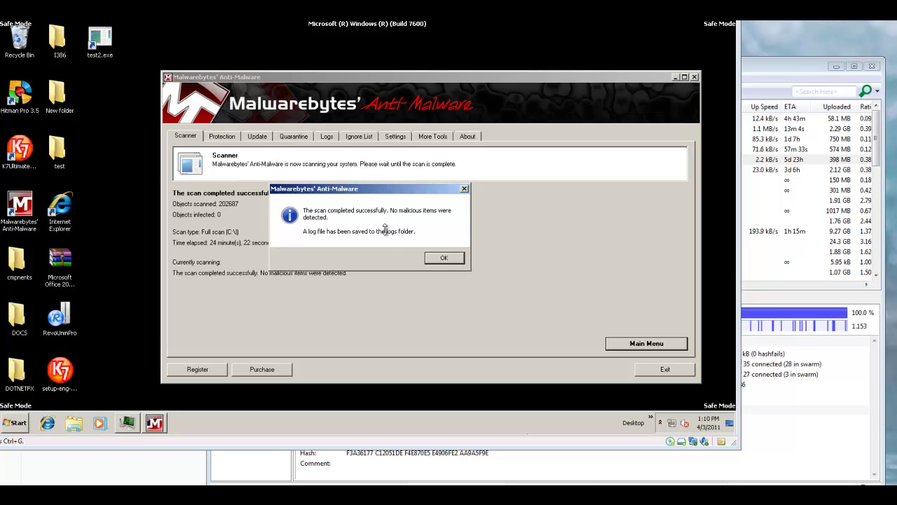
click(440, 258)
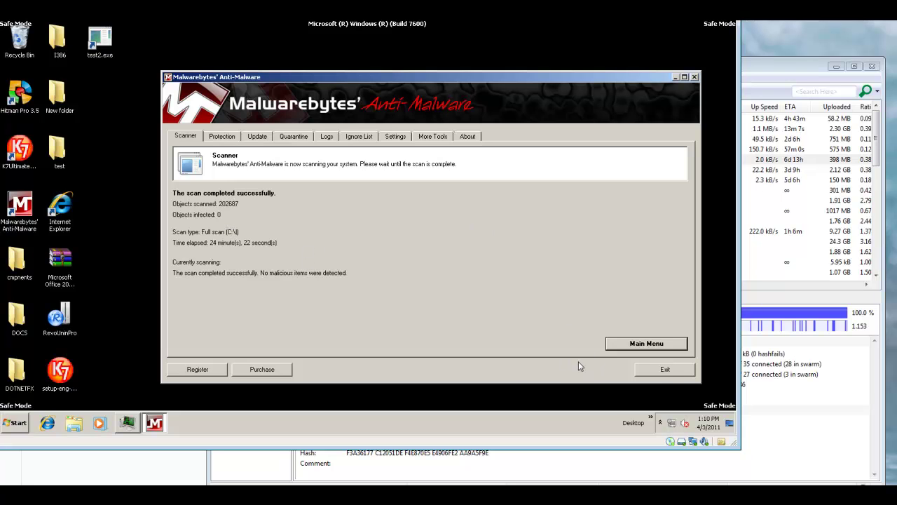
- Exit Malwarebytes' Anti-Malware and restart Windows from Safe Mode
click(658, 371)
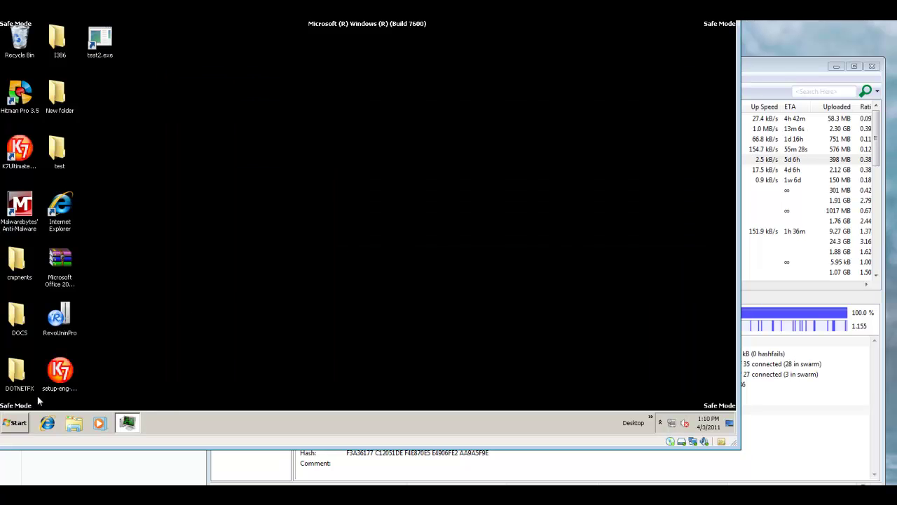
click(16, 422)
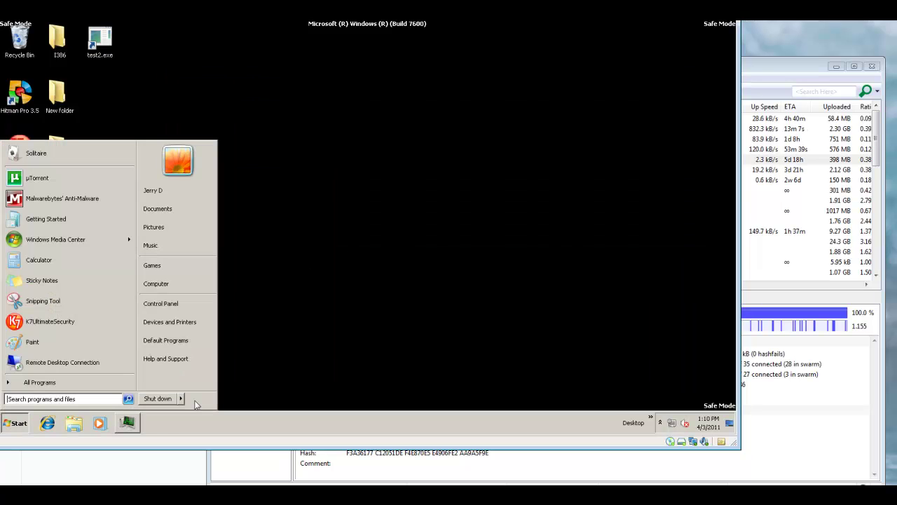
mouse_move(184, 401)
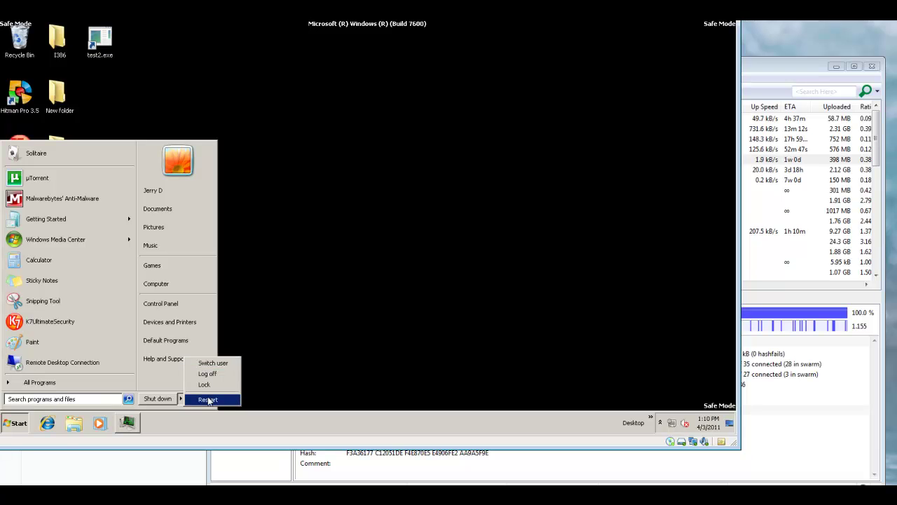
click(208, 399)
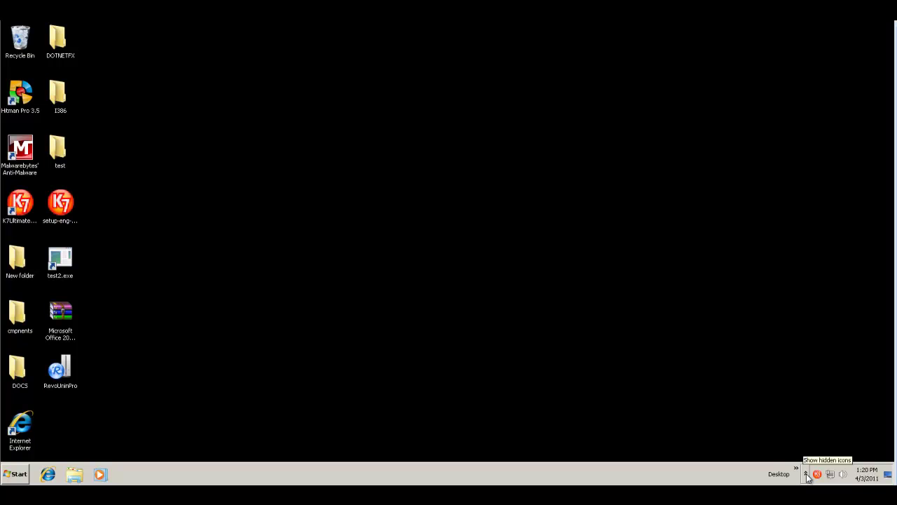
- Check the hidden notification area icons on the restarted desktop
click(805, 476)
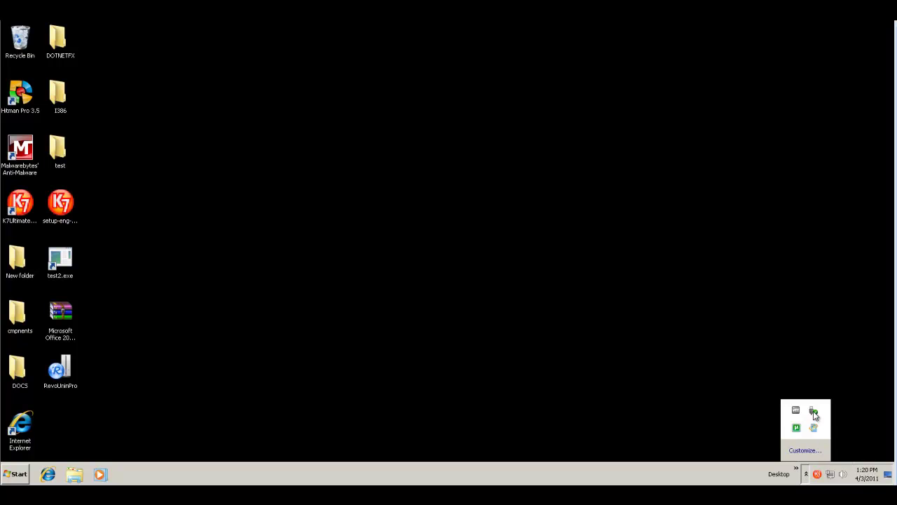
click(758, 453)
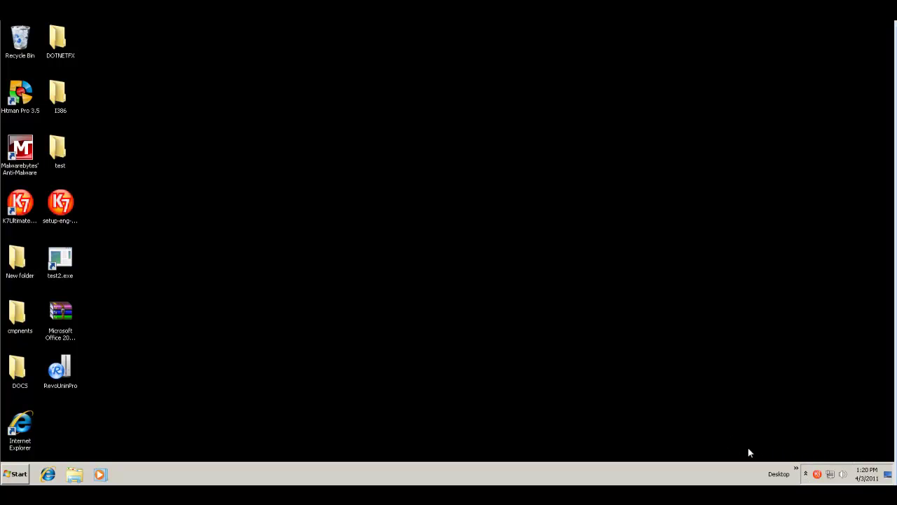